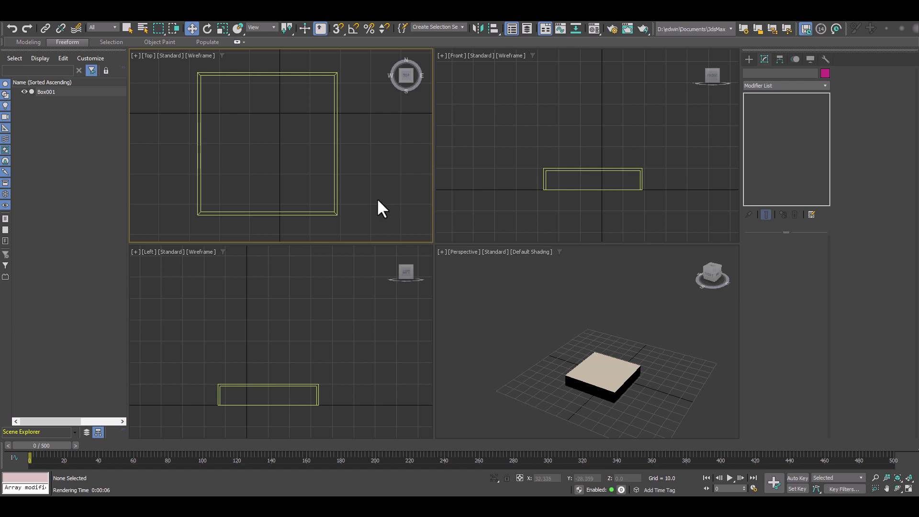
- Check the box's modifiers, then reframe the box in the Perspective view
key(ctrl+a)
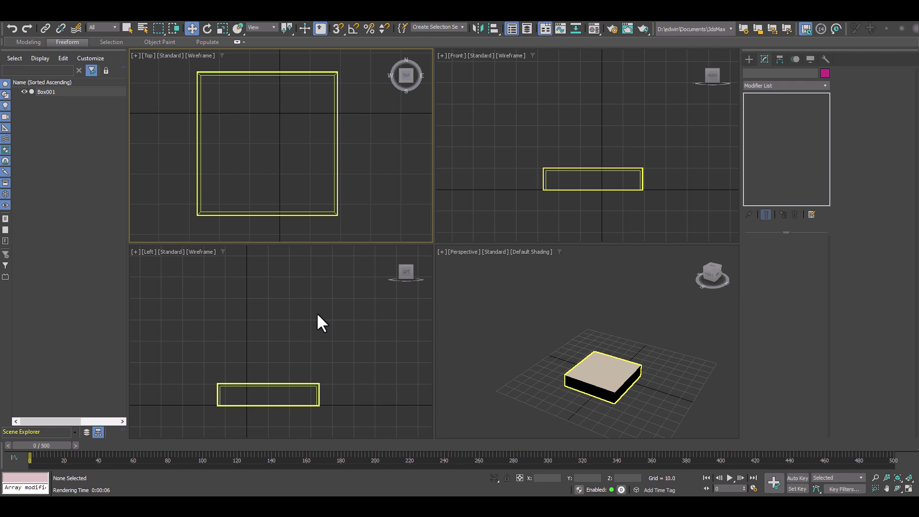
key(ctrl+d)
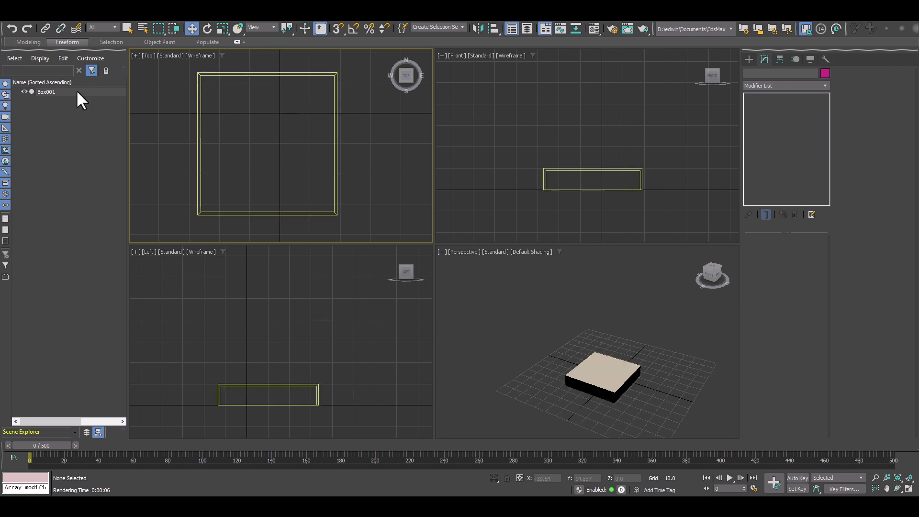
click(45, 92)
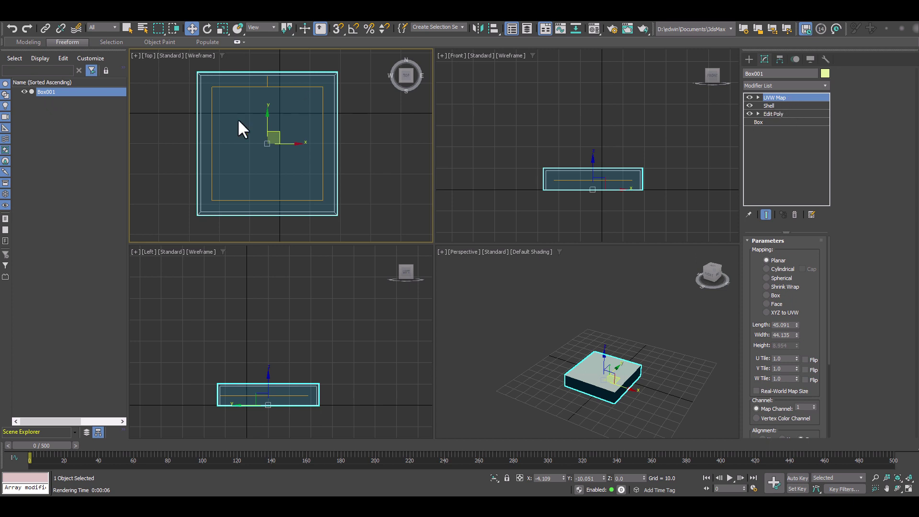
click(174, 143)
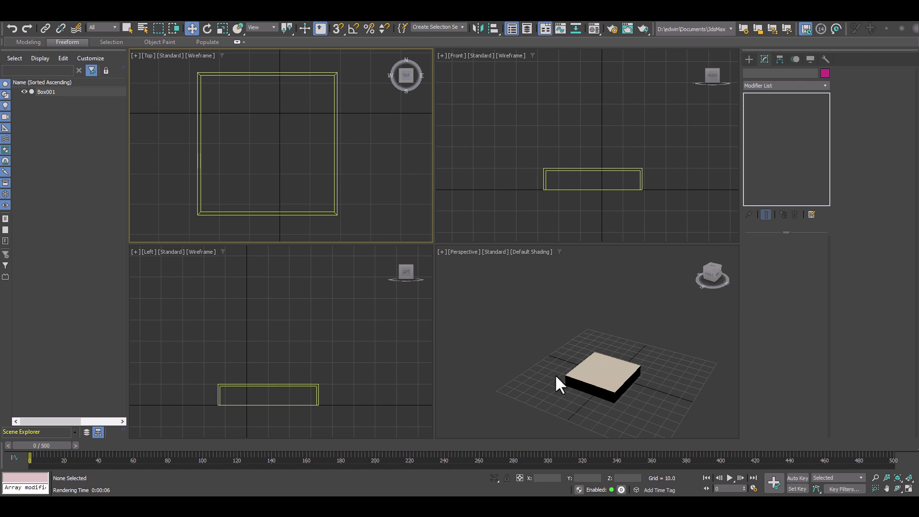
middle_drag(670, 389, 644, 369)
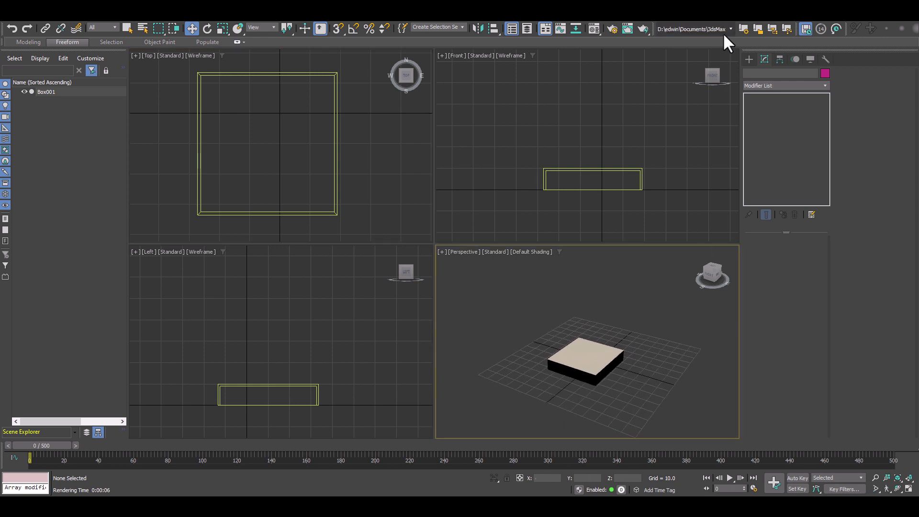
- Drag out a finalFluid fFluidGrid around the box in the Perspective view
click(750, 58)
click(772, 89)
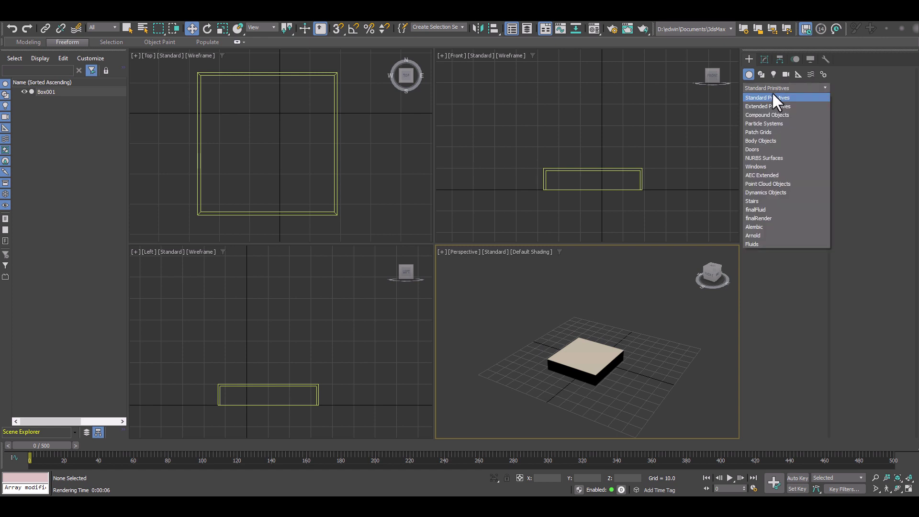
click(766, 210)
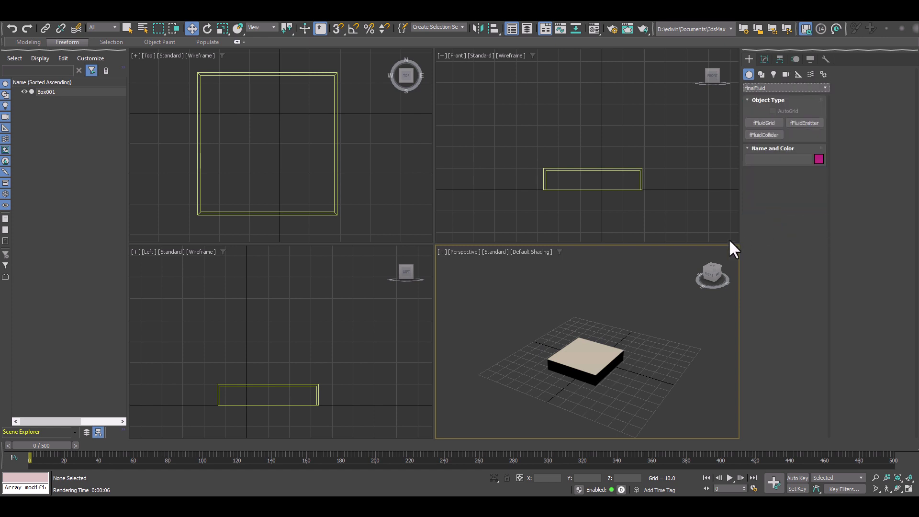
click(765, 122)
click(550, 377)
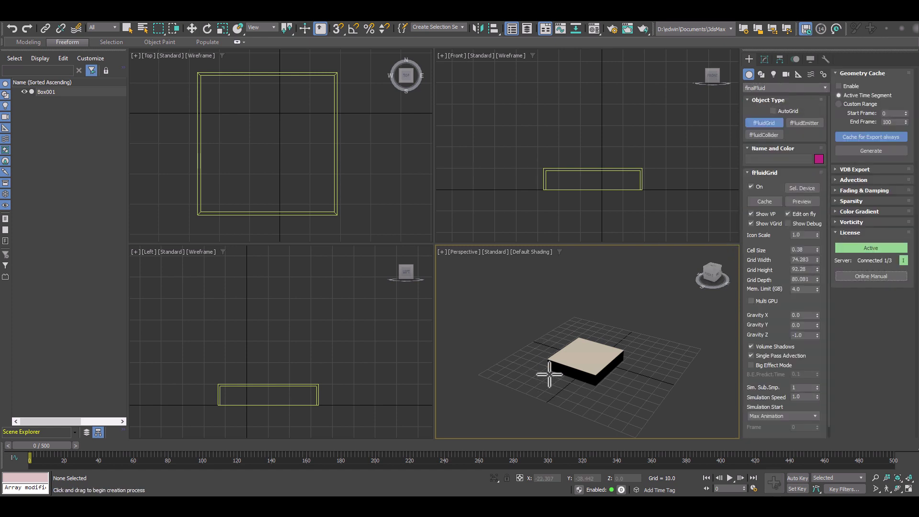
drag(551, 378, 646, 353)
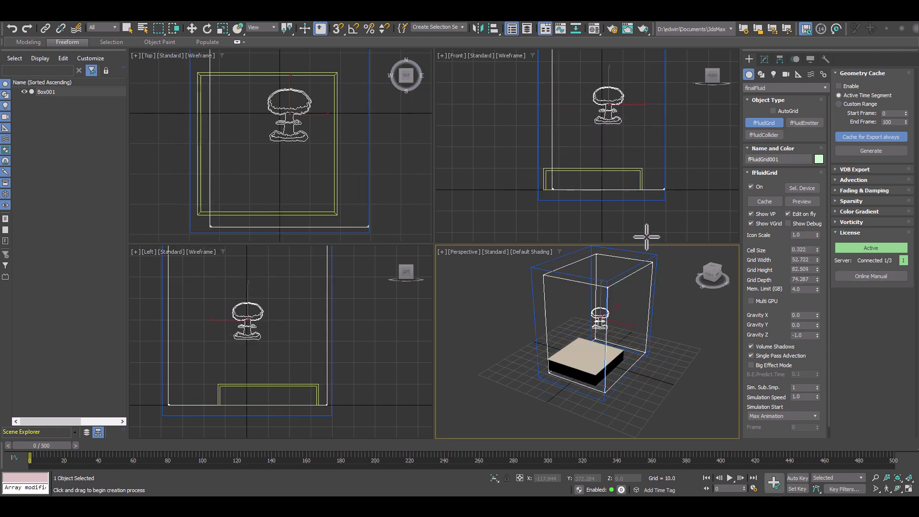
click(643, 261)
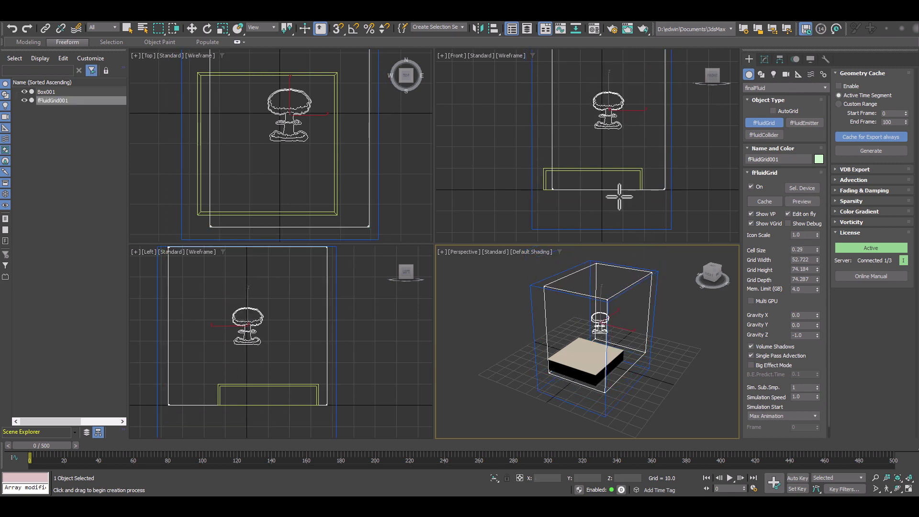
- Set the grid's Grid Width and Grid Height to 100
double_click(809, 259)
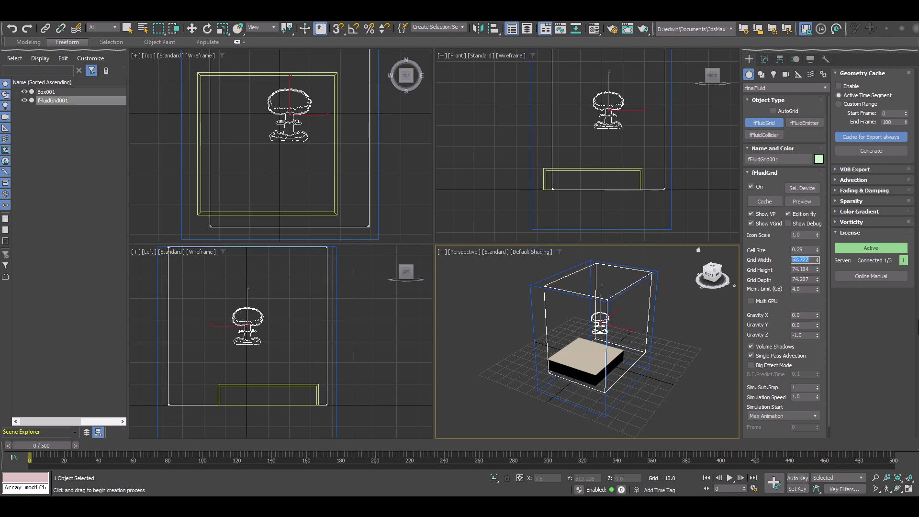
text(100)
key(Tab)
text(100)
key(Return)
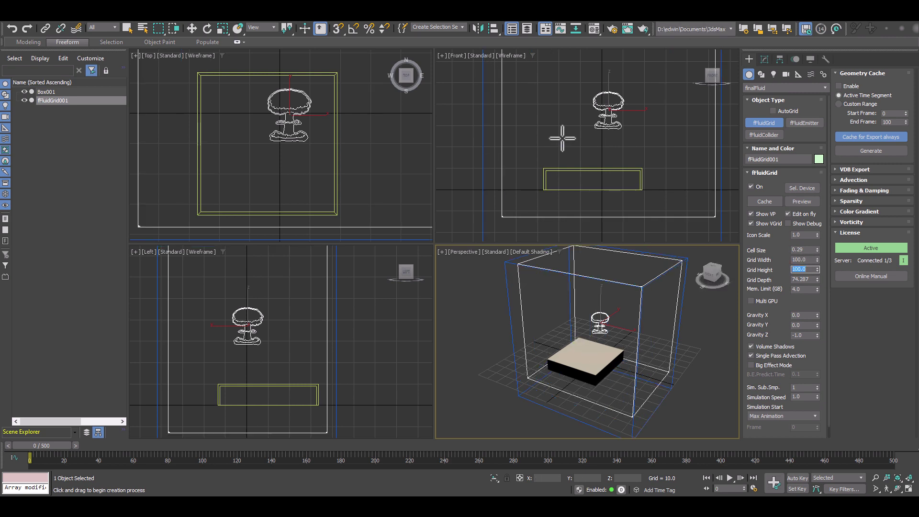
- Move fFluidGrid001 slightly left along X and orbit Perspective to a near-front angle
click(190, 26)
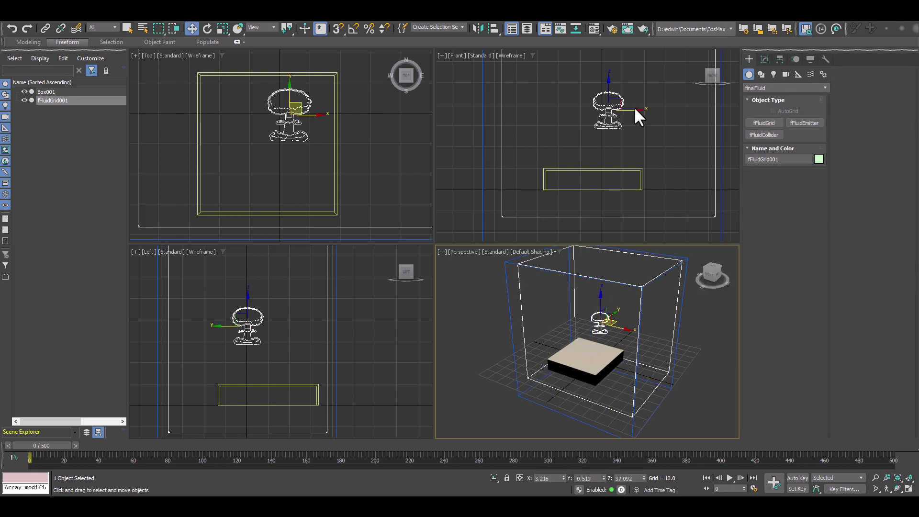
click(637, 106)
click(602, 115)
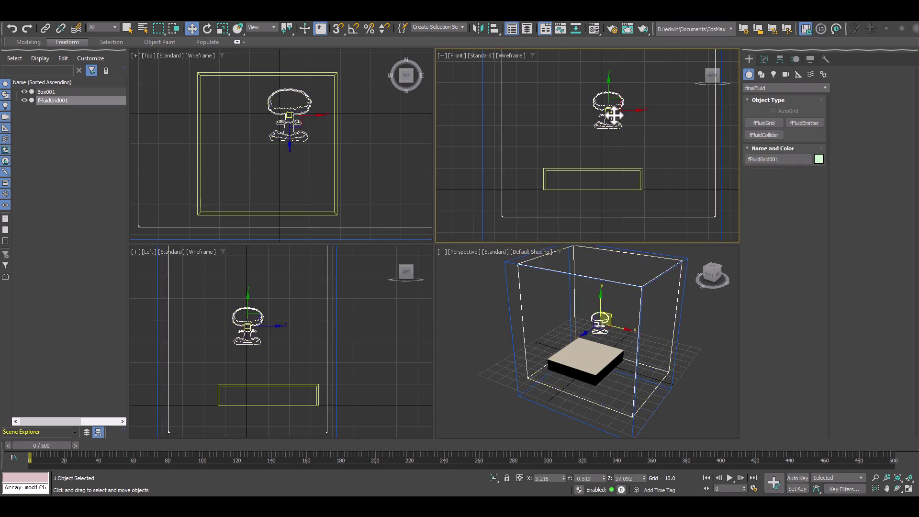
drag(640, 110, 624, 111)
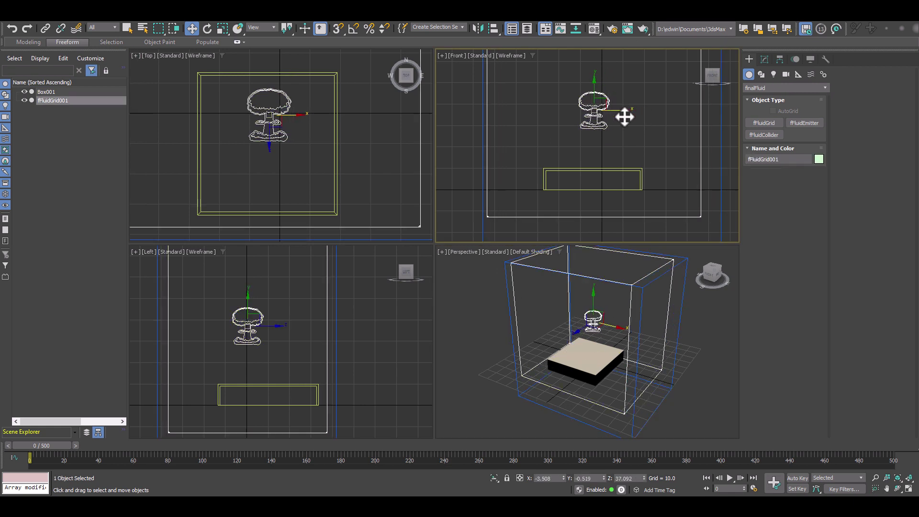
alt+middle_drag(561, 373, 587, 335)
scroll(586, 341, up, 4)
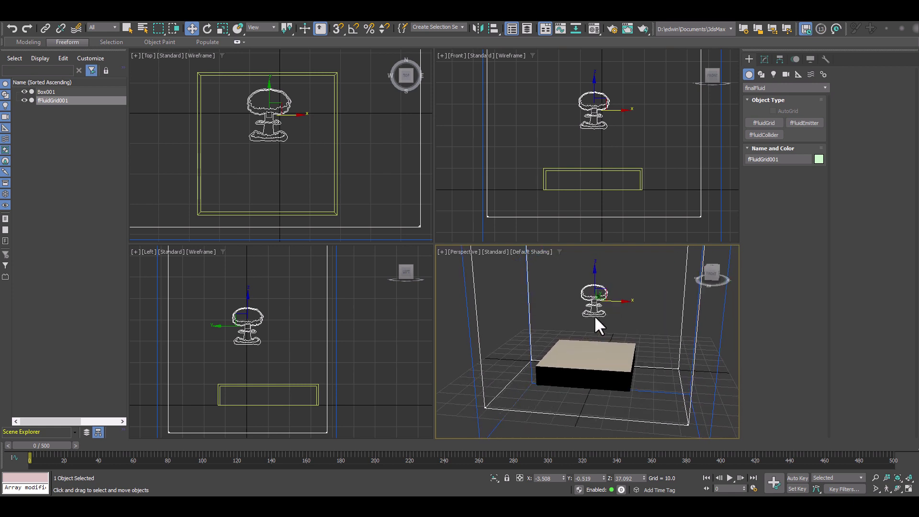
scroll(594, 314, down, 2)
scroll(604, 311, up, 2)
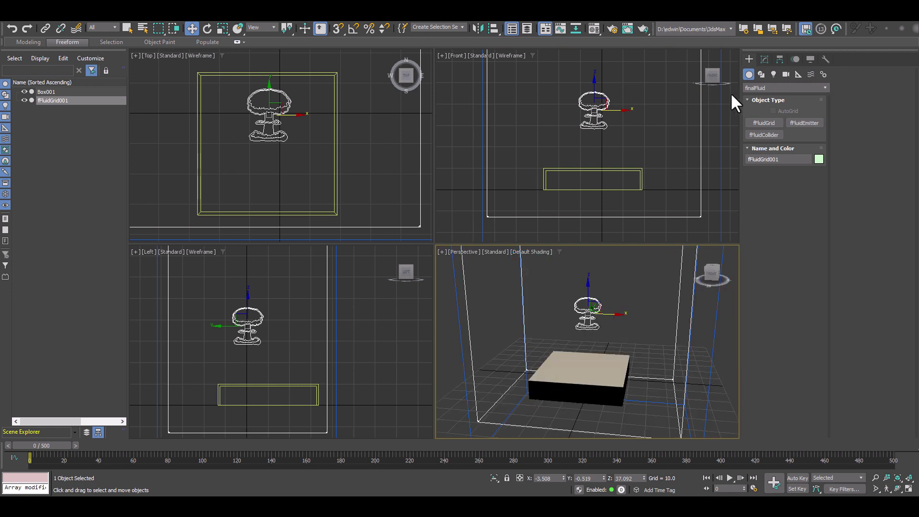
- In Modify, collapse Geometry Cache and expand the grid's Emitters/Colliders/Forces rollout
click(764, 59)
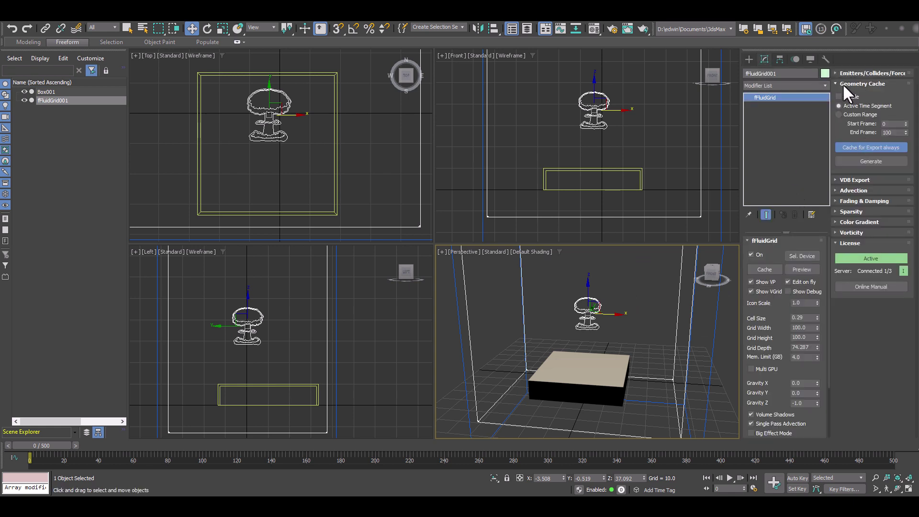
click(863, 84)
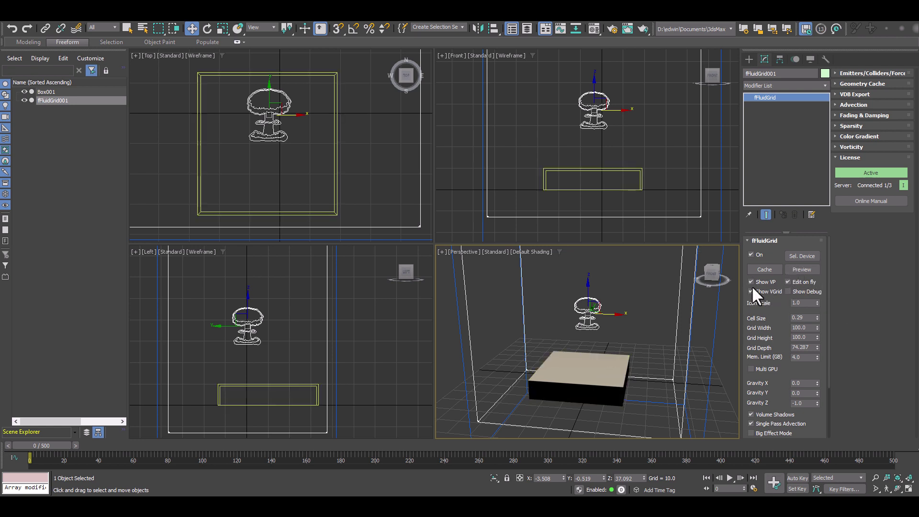
click(864, 74)
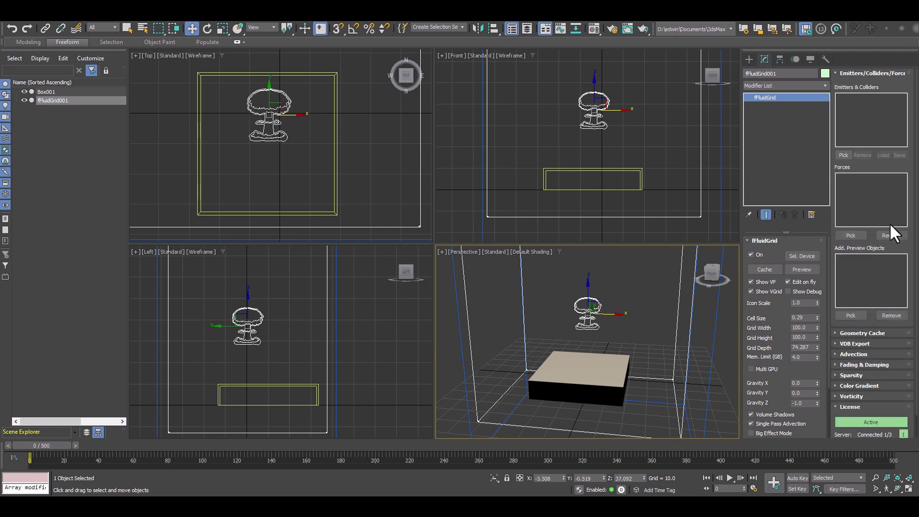
- Create an fFluidEmitter at the box in the Top view
click(750, 59)
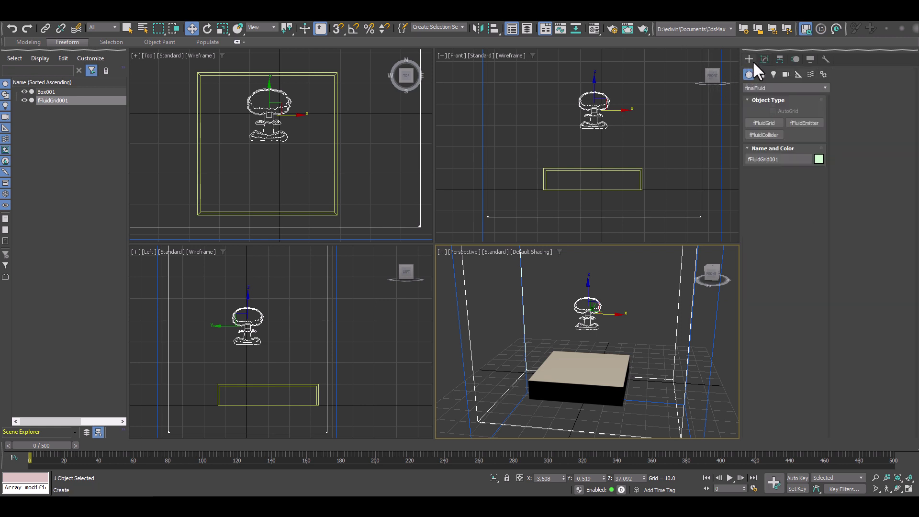
click(805, 124)
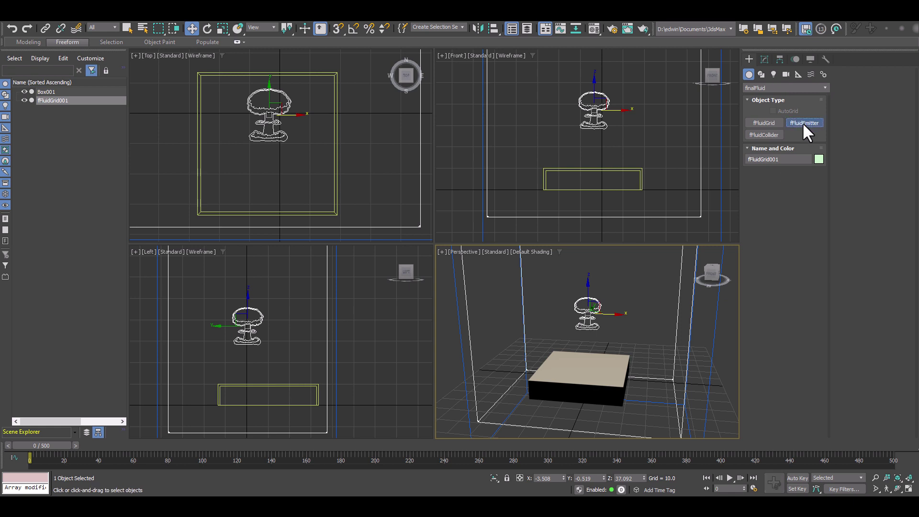
click(271, 165)
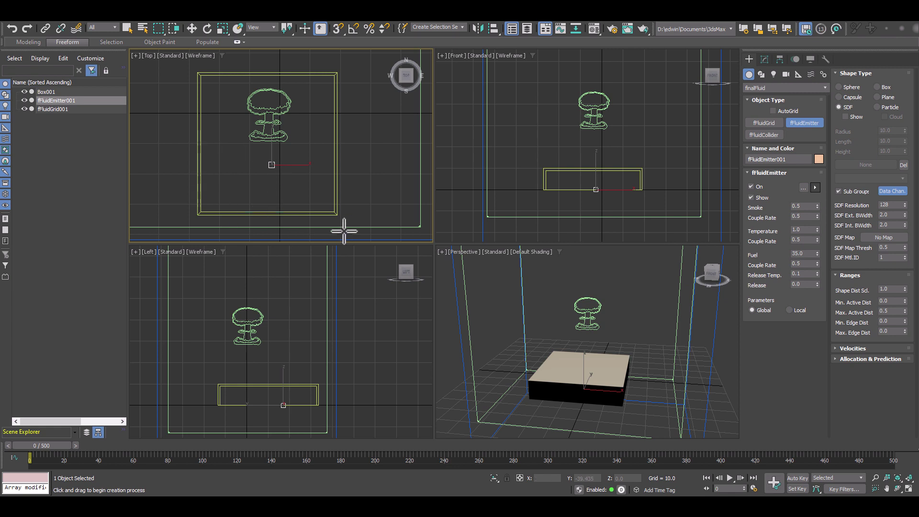
- Set the emitter's SDF shape to Box001 with SDF Resolution 16
click(764, 57)
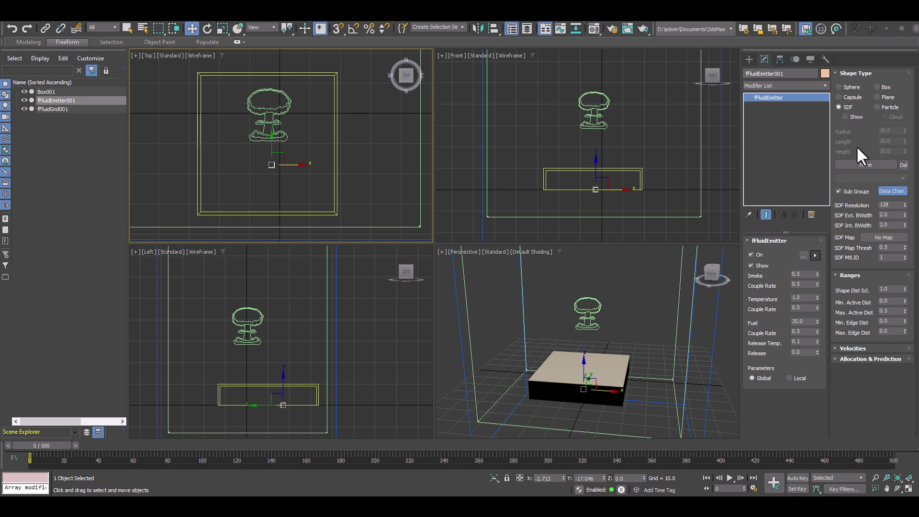
click(866, 165)
click(570, 373)
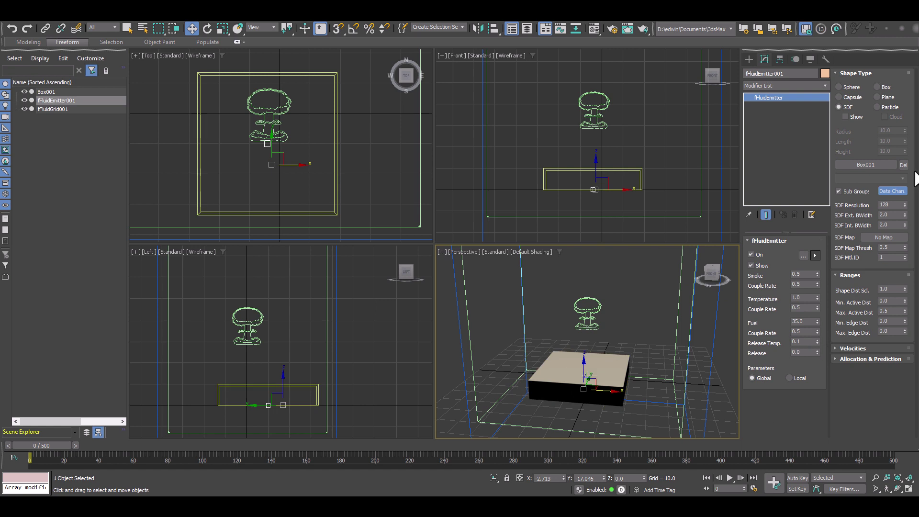
double_click(892, 204)
text(16)
key(Return)
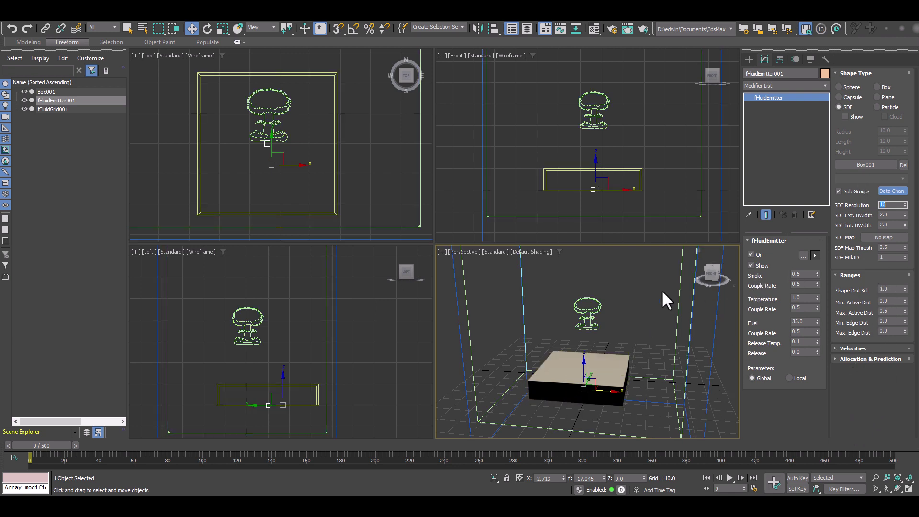
- Select fFluidGrid001 and pick fFluidEmitter001 into its Emitters & Colliders list
click(592, 310)
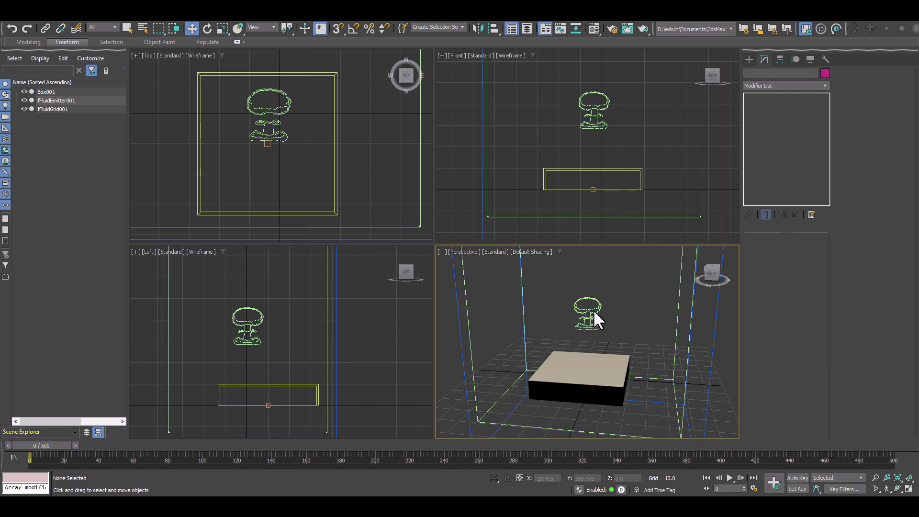
click(593, 308)
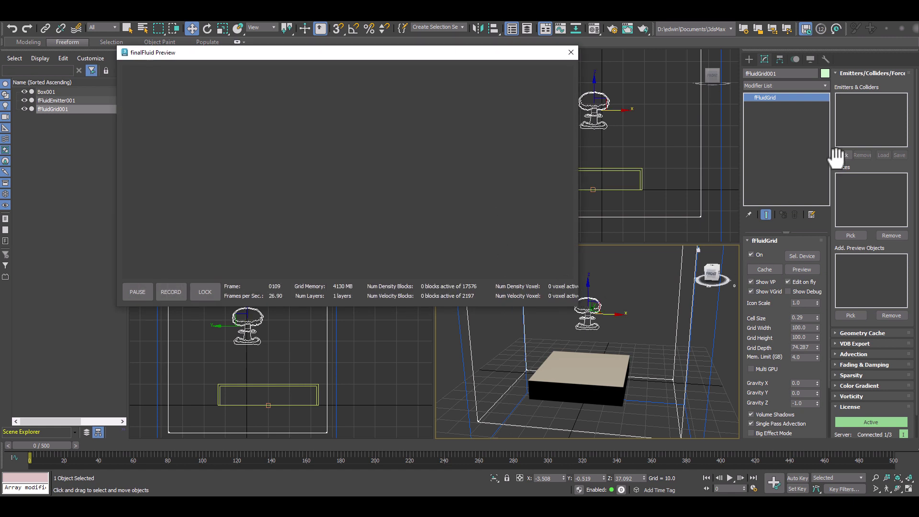
click(572, 52)
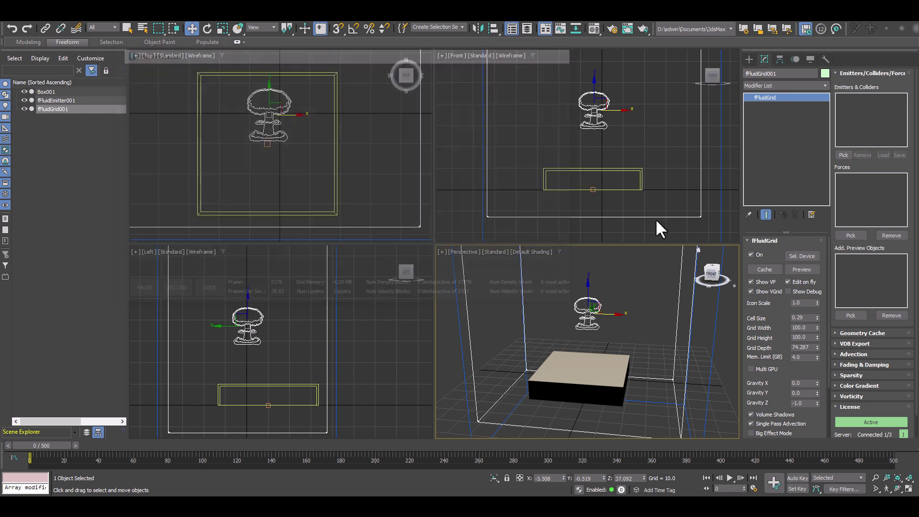
click(845, 154)
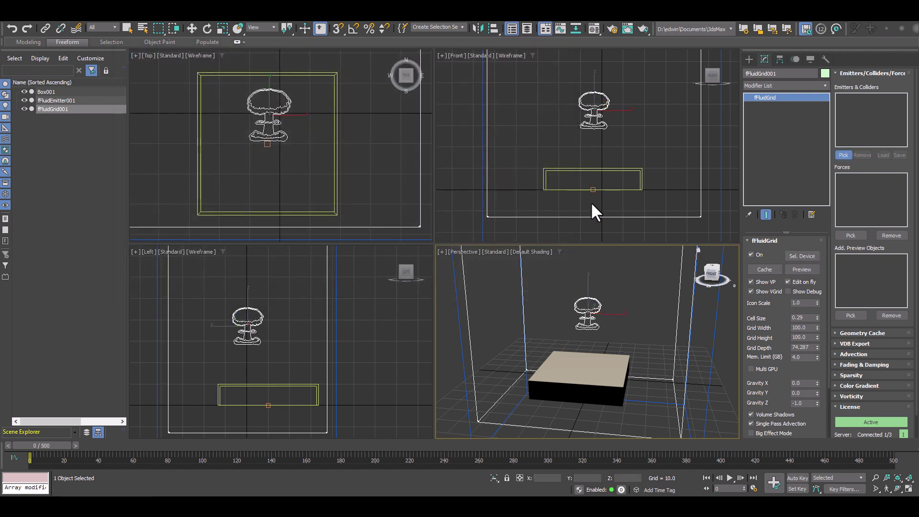
click(593, 110)
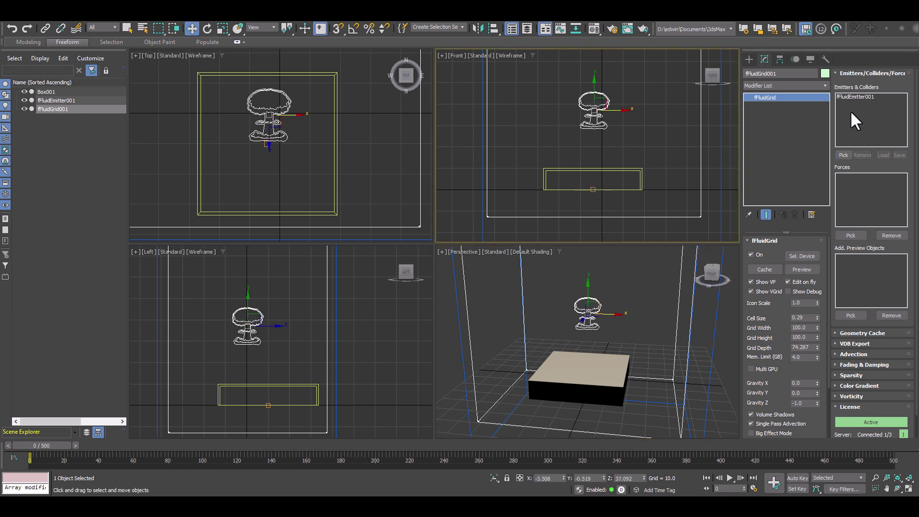
click(697, 287)
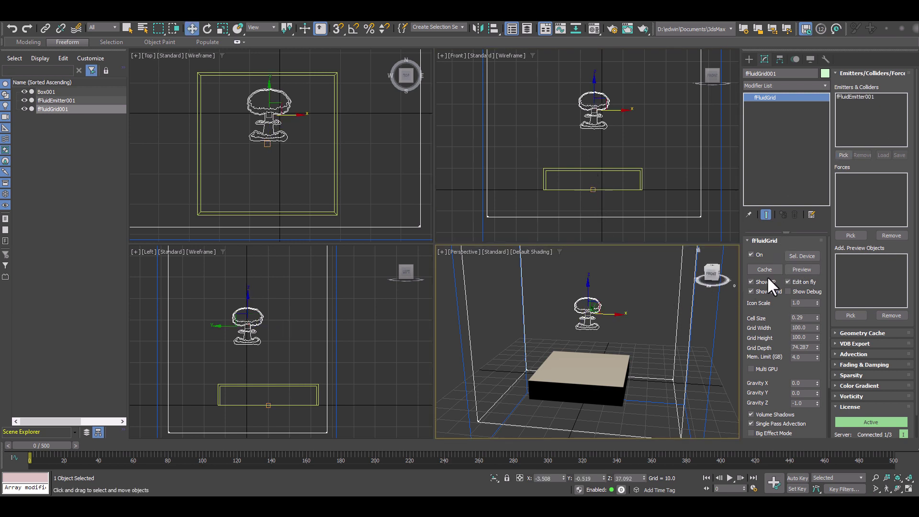
- Preview the box fire while orbiting, close the preview, and select fFluidEmitter001
click(814, 270)
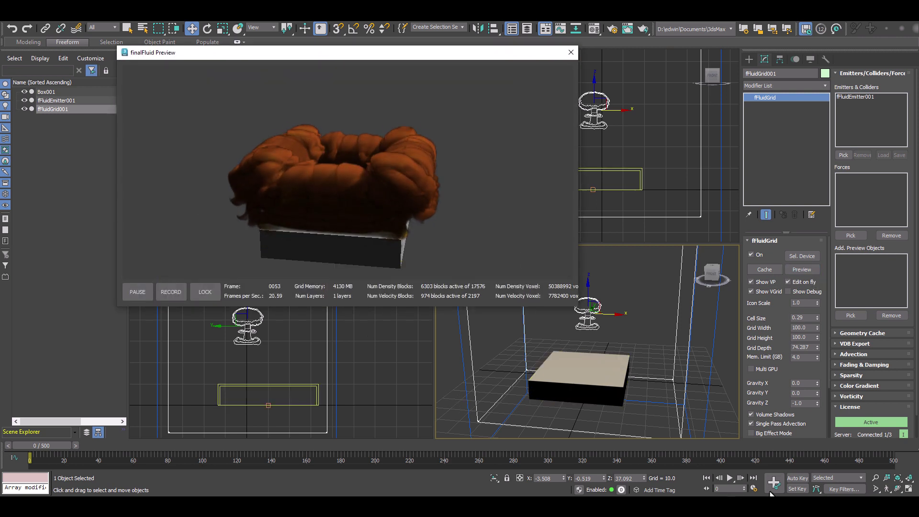
click(897, 488)
drag(604, 384, 602, 348)
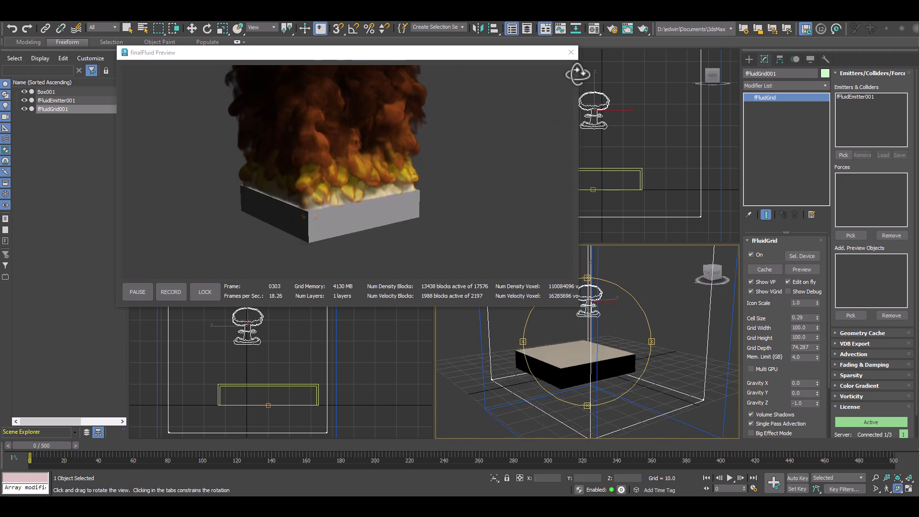
click(570, 53)
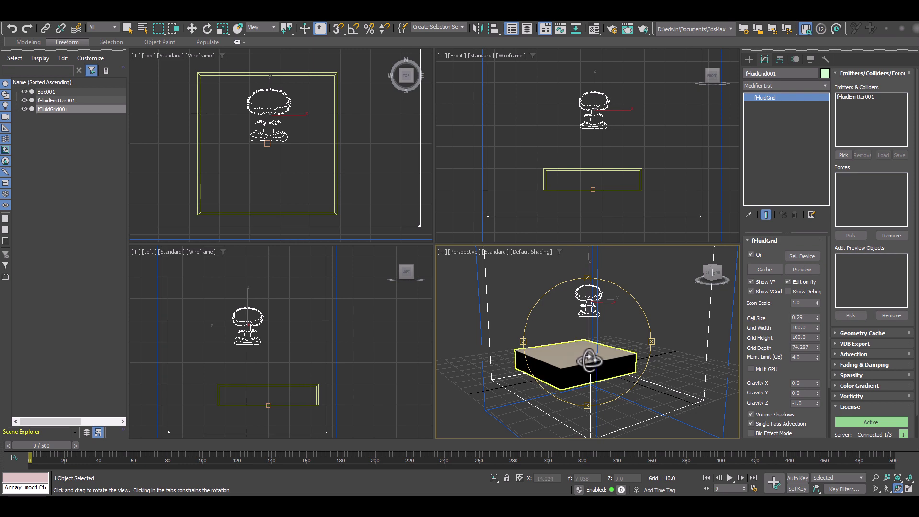
mouse_move(590, 360)
mouse_down()
mouse_move(610, 365)
mouse_move(596, 353)
mouse_move(613, 383)
mouse_move(587, 370)
mouse_up()
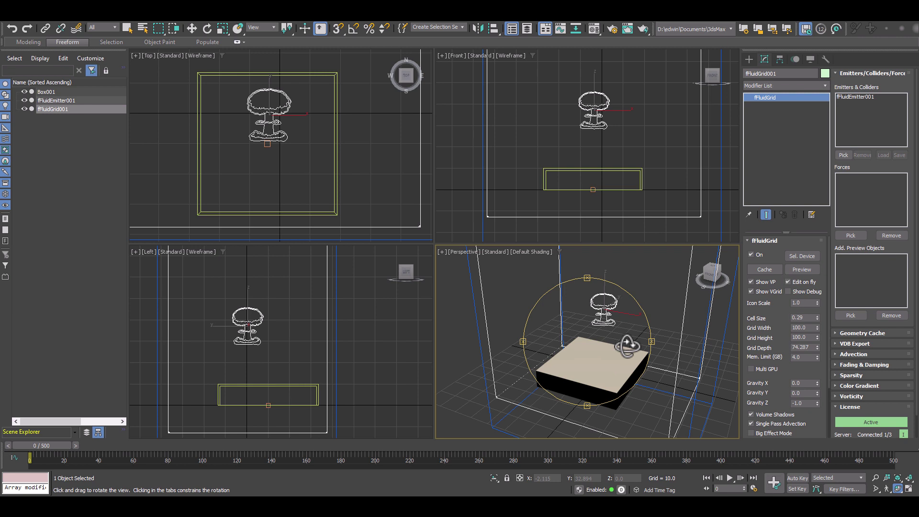
click(62, 100)
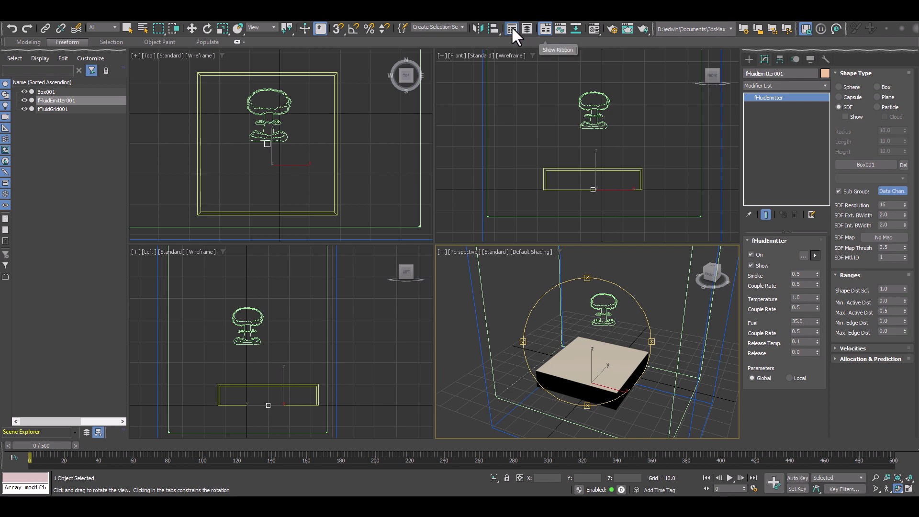
- Give the box's Base Color a Checker map with U and V tiling disabled
click(593, 25)
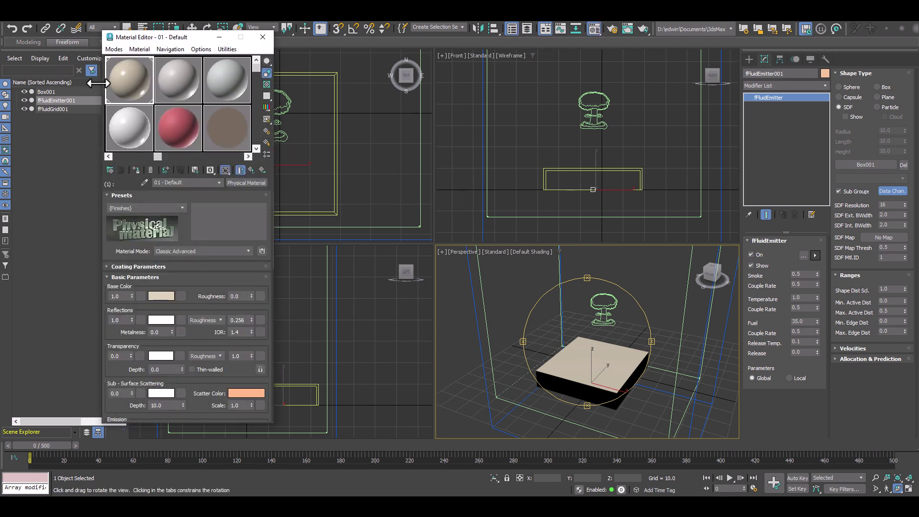
click(180, 296)
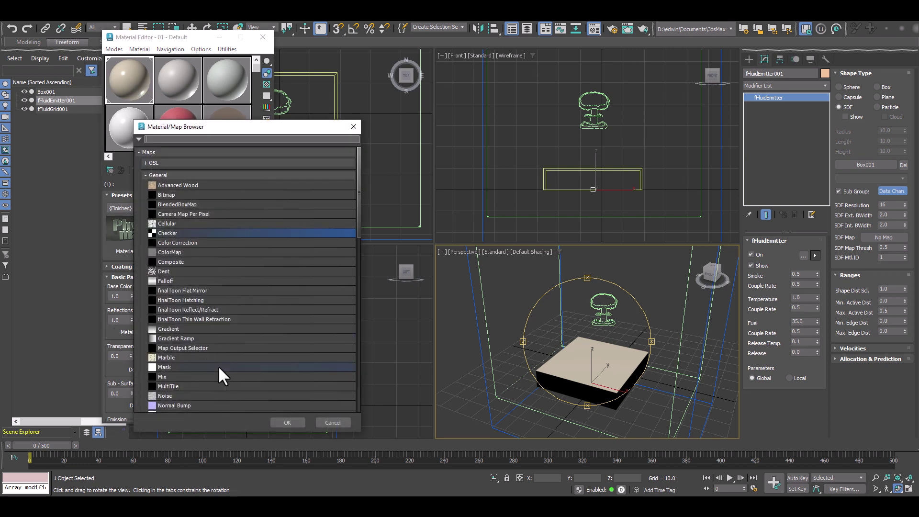
double_click(166, 233)
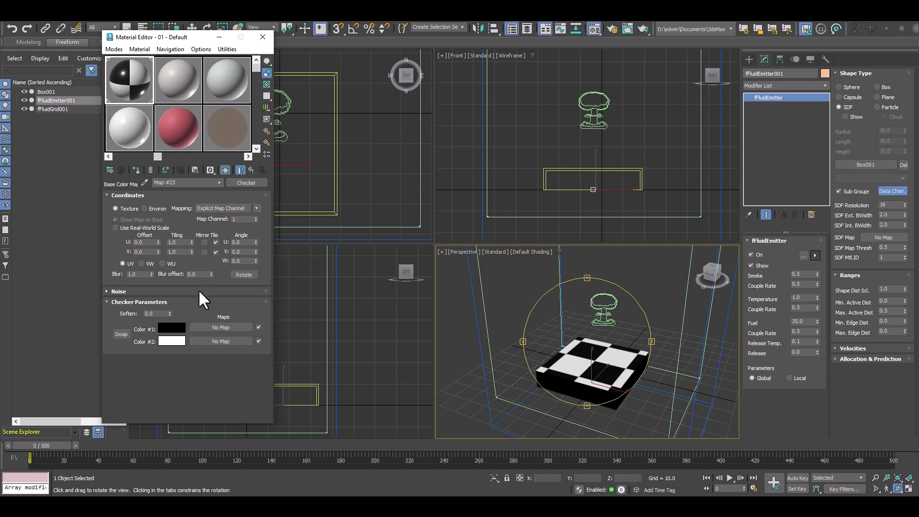
click(215, 242)
click(216, 252)
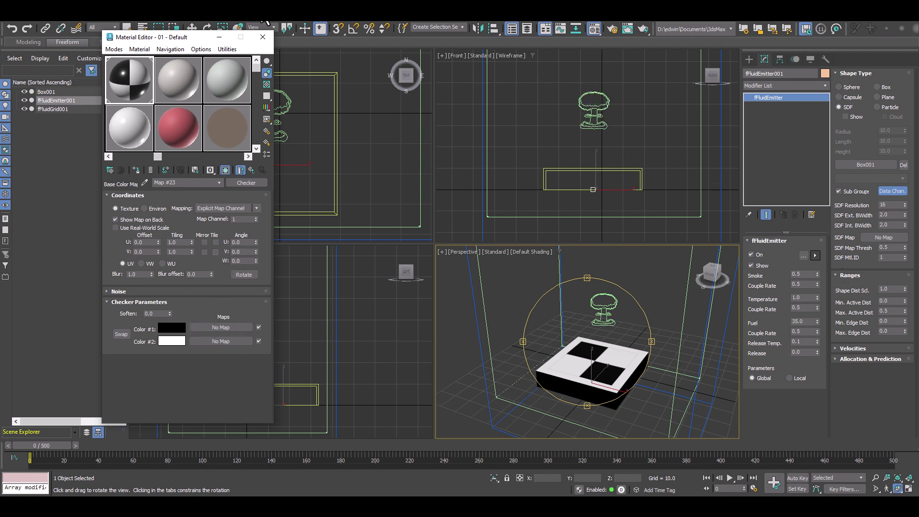
drag(152, 37, 154, 65)
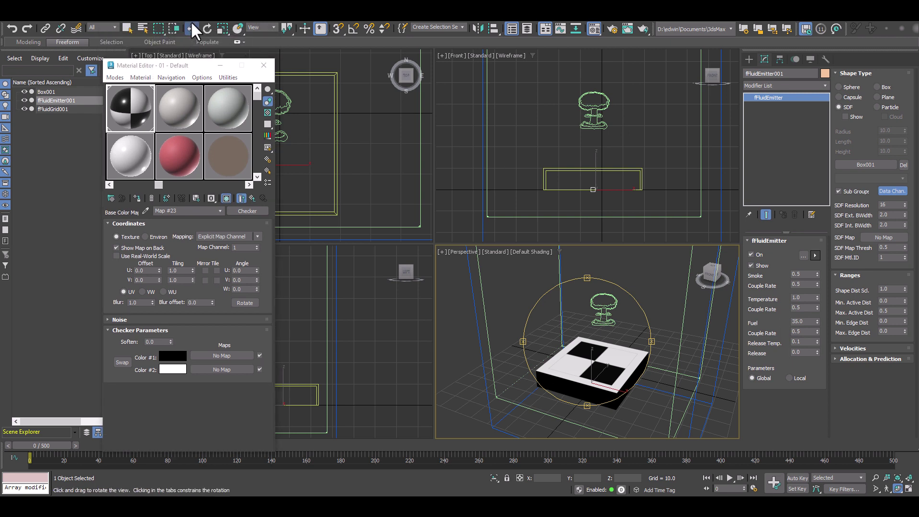
click(192, 29)
- Select fFluidGrid001, preview the fire over the checker box, and close the preview
click(594, 99)
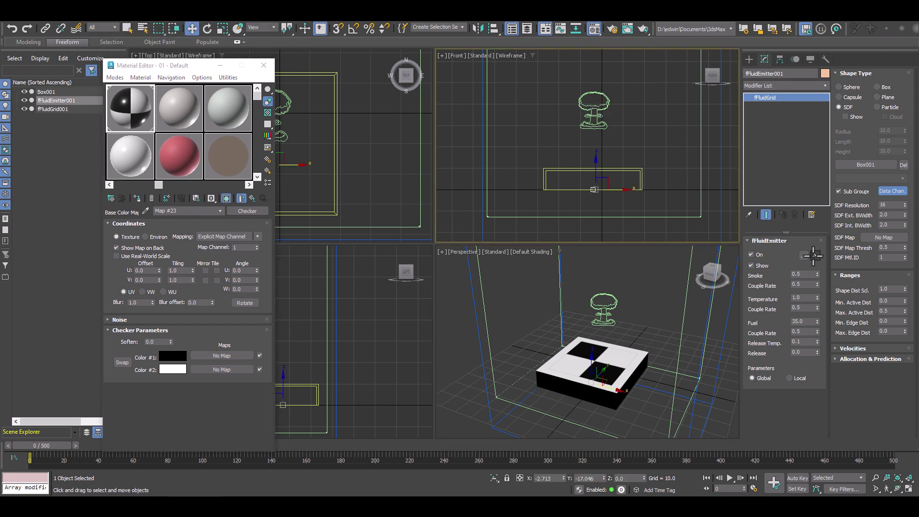
click(689, 277)
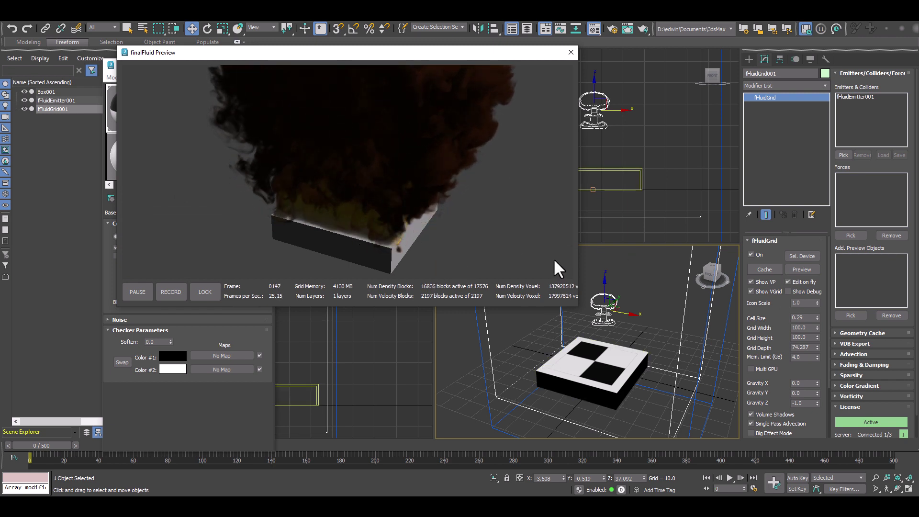
click(570, 52)
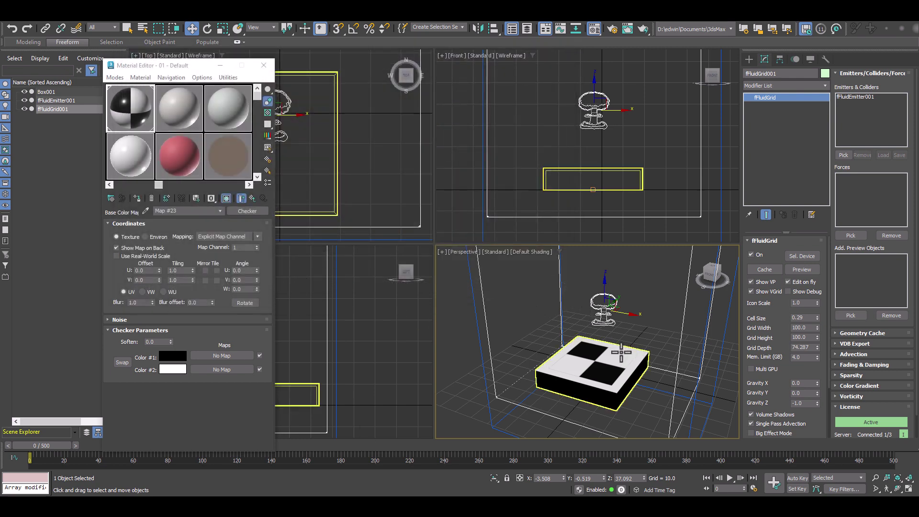
- Instance Checker Map #23 into fFluidEmitter001's SDF Map, then reselect the fluid grid
click(71, 101)
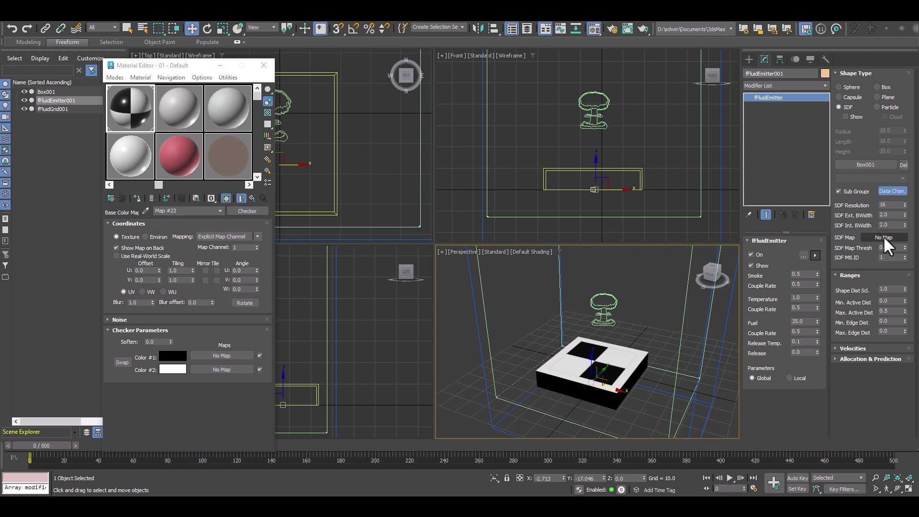
drag(244, 216, 905, 239)
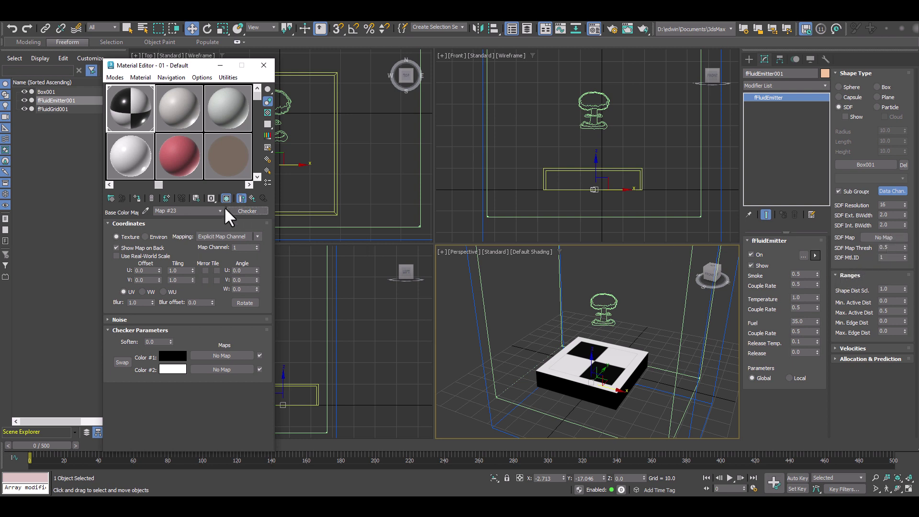
drag(237, 208, 890, 237)
click(435, 278)
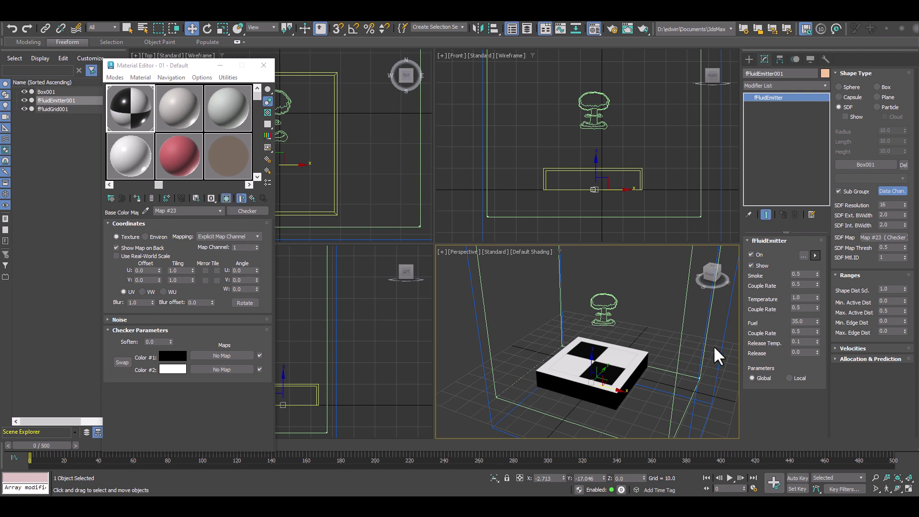
click(44, 109)
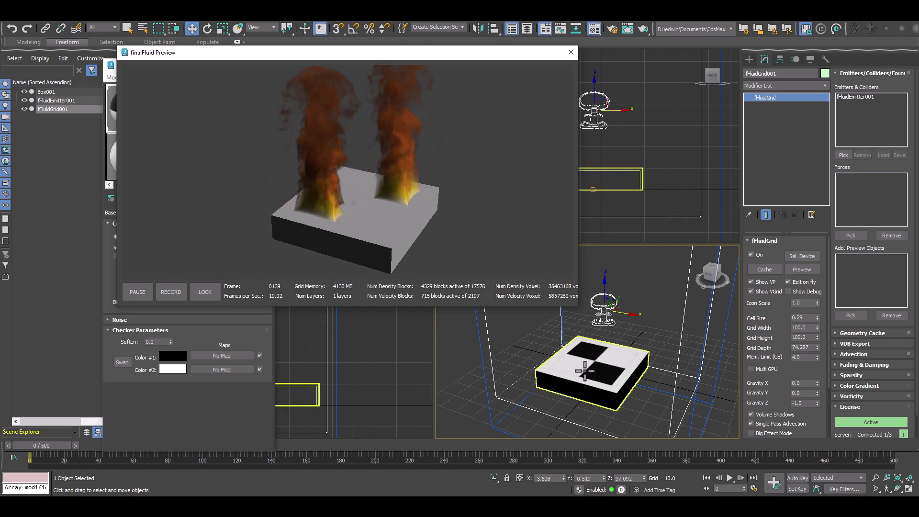
- Set the Checker tiling to 2.0 in U and V, then close the preview
click(226, 409)
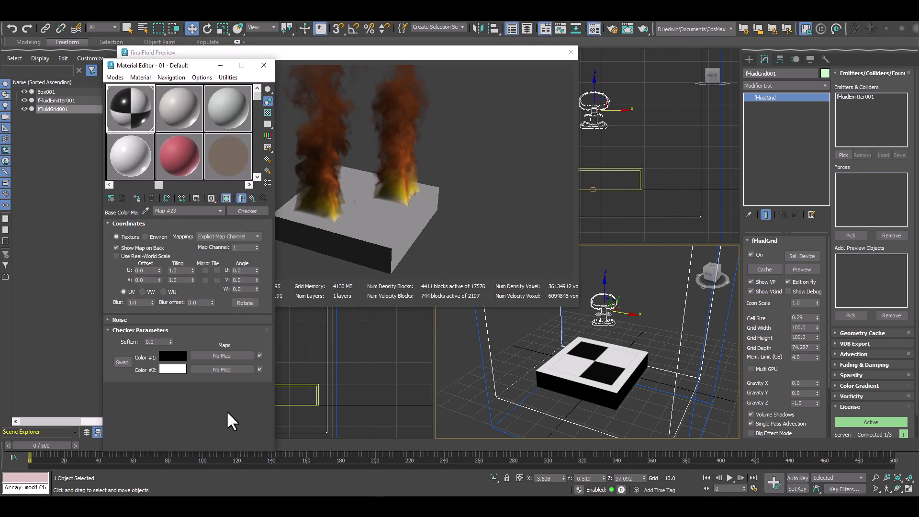
double_click(182, 271)
text(2)
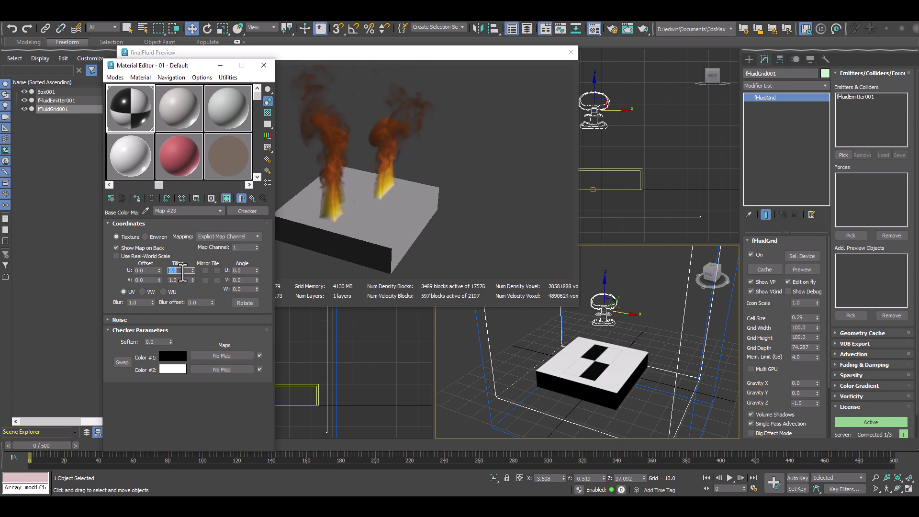
key(Tab)
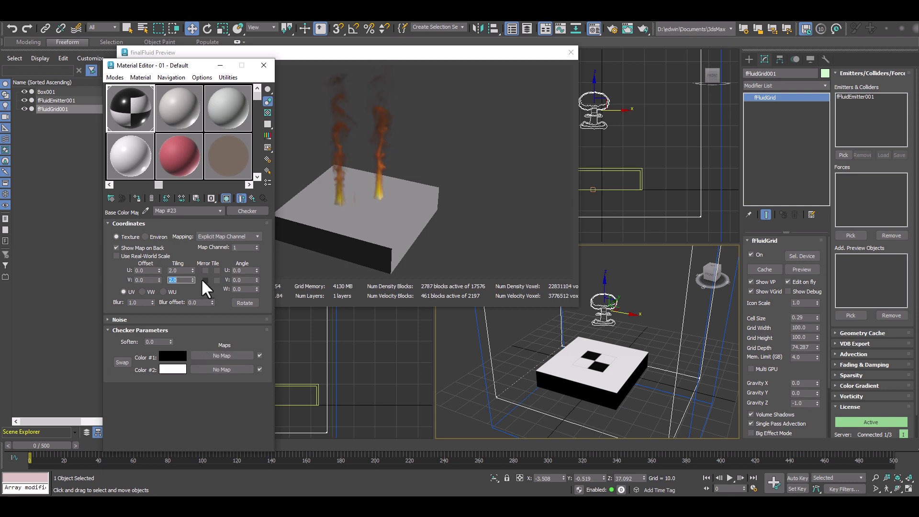
click(568, 53)
key(Escape)
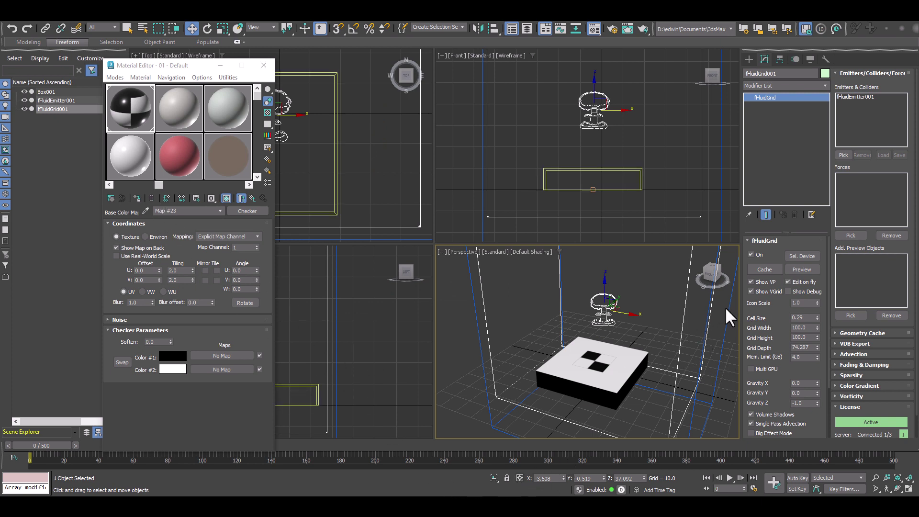
- Open the finalFluid bitmap map in the Material Editor and view its image
click(154, 97)
scroll(154, 97, up, 1)
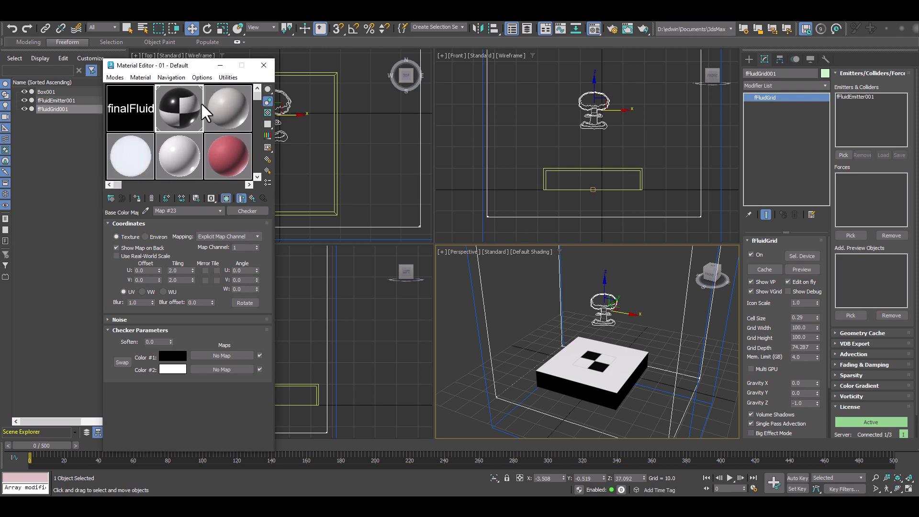
click(130, 102)
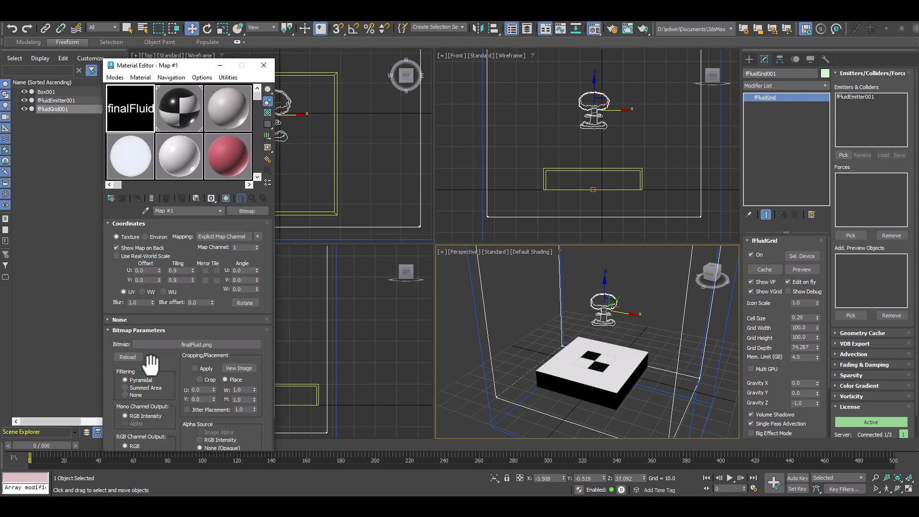
click(238, 369)
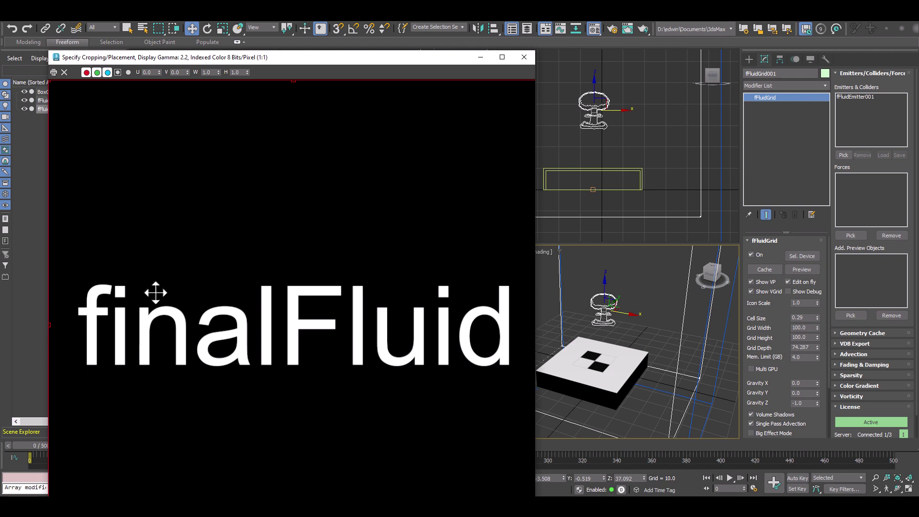
click(525, 57)
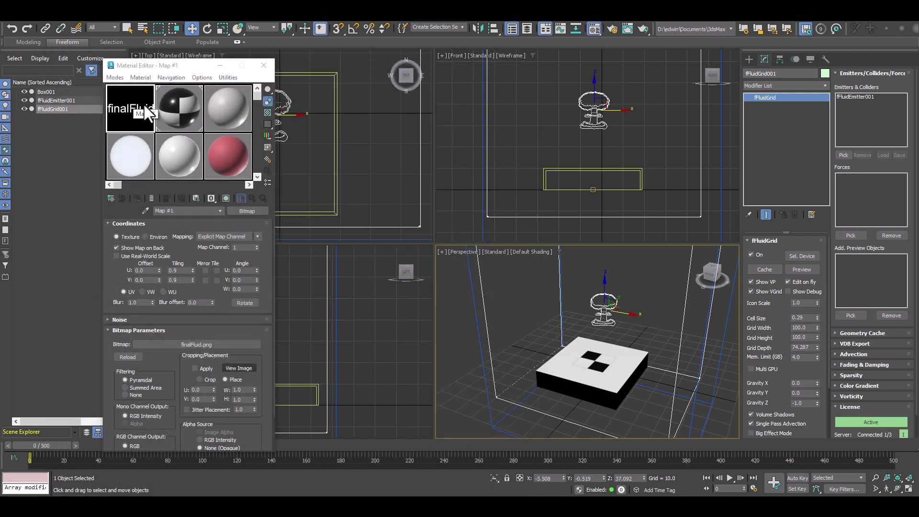
- Replace the base colour Checker with an instance of the finalFluid bitmap and preview
click(184, 107)
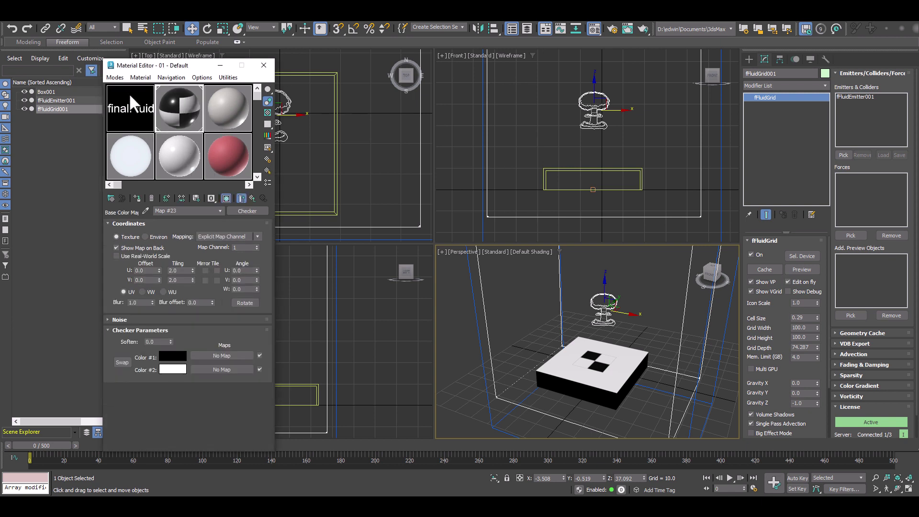
drag(129, 95, 252, 209)
click(174, 288)
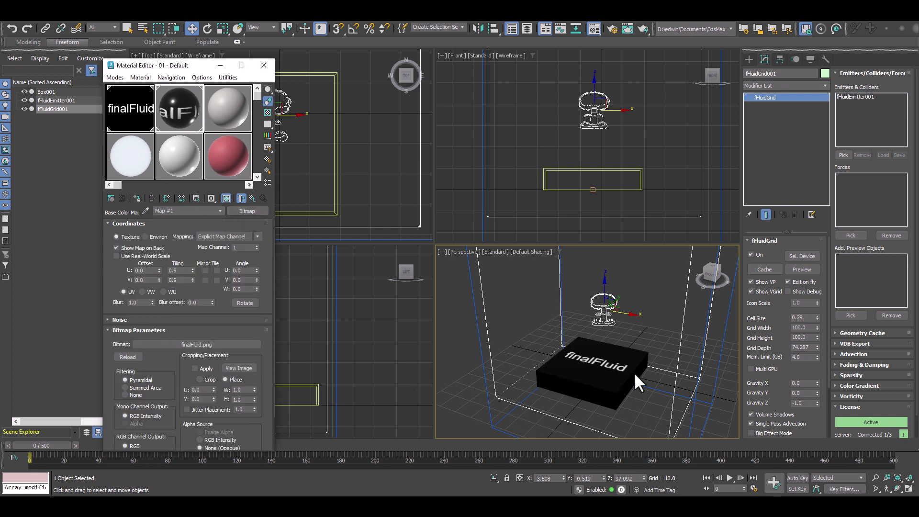
click(809, 269)
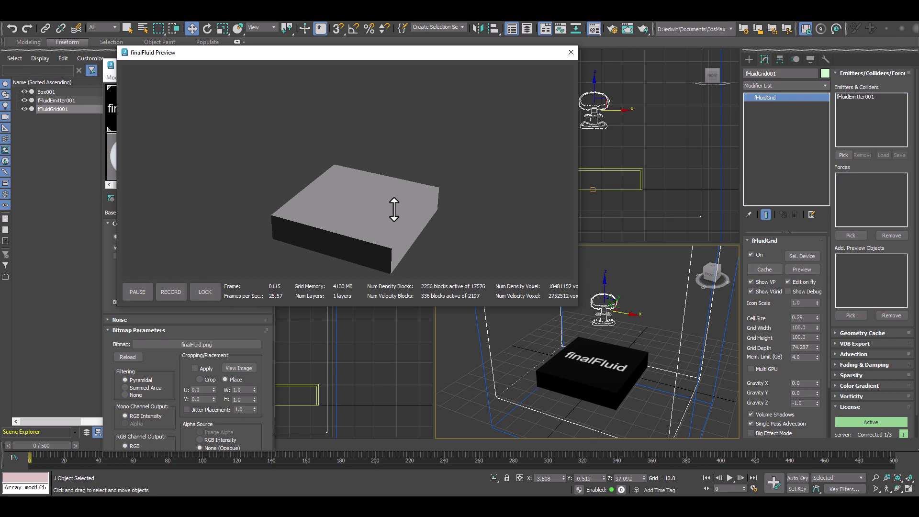
- Orbit the view around the box, then close the fluid preview window
click(897, 489)
mouse_move(562, 364)
mouse_down()
mouse_move(603, 349)
mouse_move(569, 366)
mouse_up()
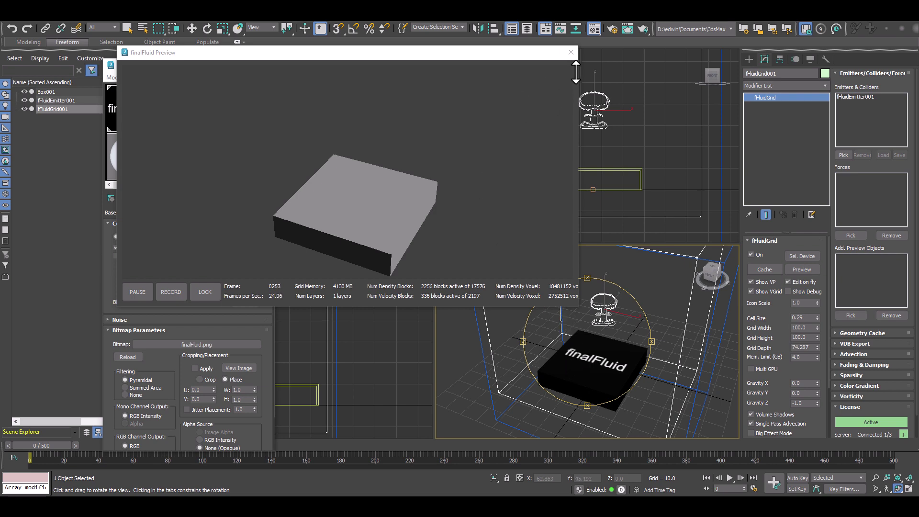
click(570, 53)
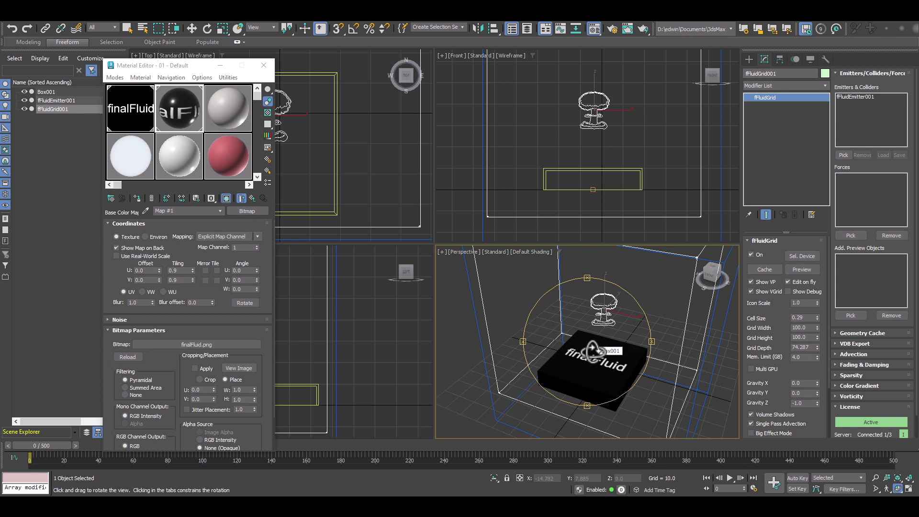
- Set fFluidEmitter001's SDF Resolution to 32 and reselect fFluidGrid001
click(55, 100)
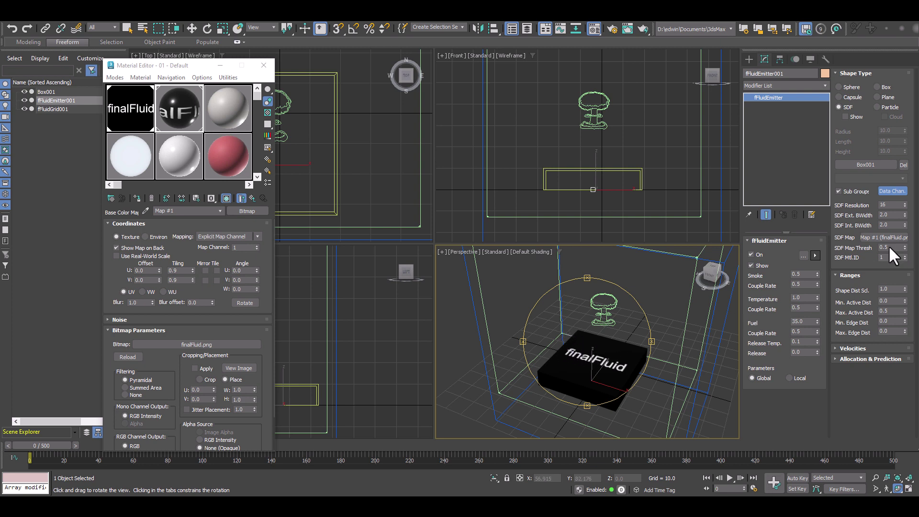
click(893, 205)
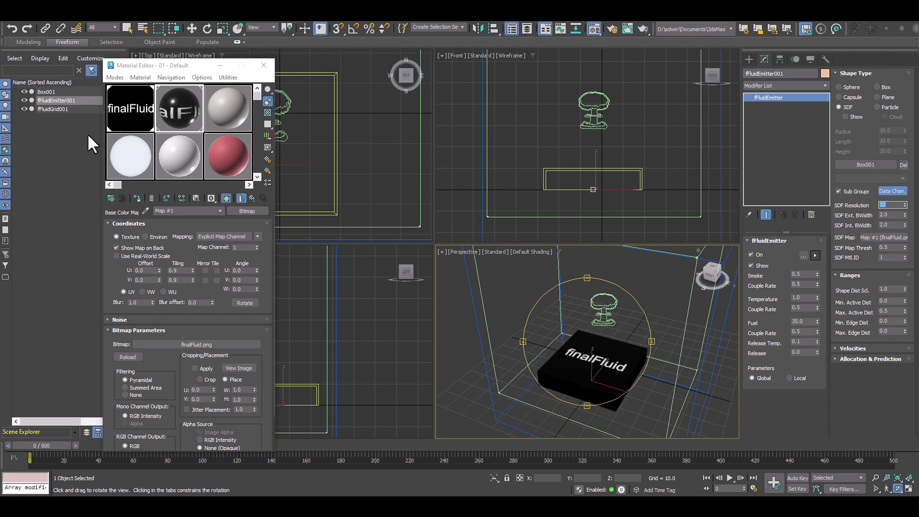
click(50, 108)
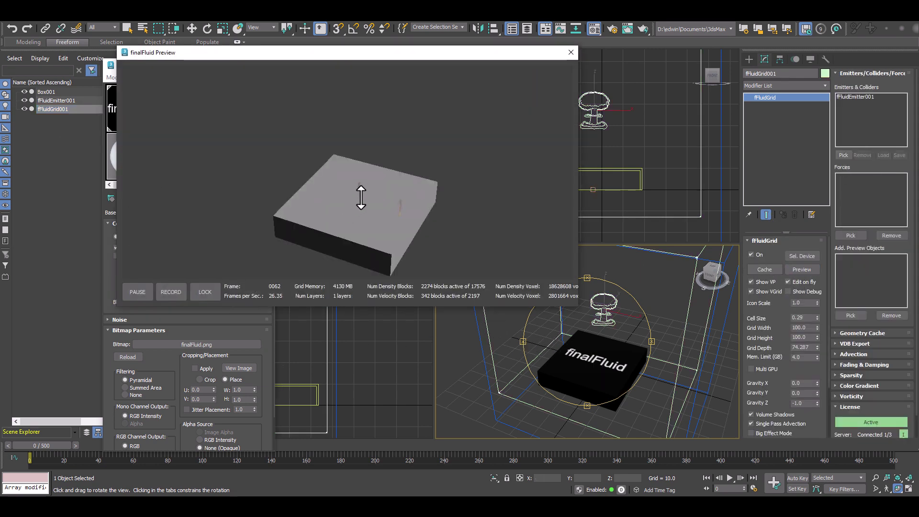
- Toggle the emitter's SDF voxel display on and off, then set SDF Resolution to 128
click(54, 101)
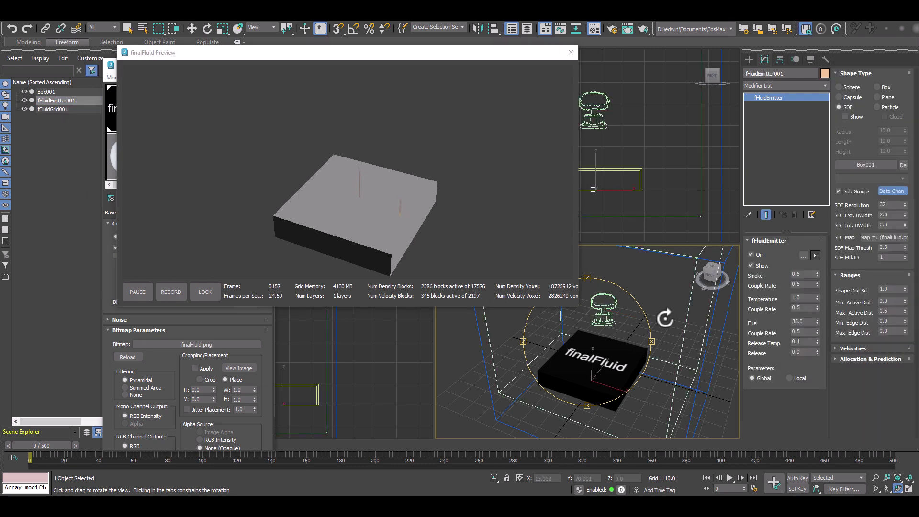
click(845, 117)
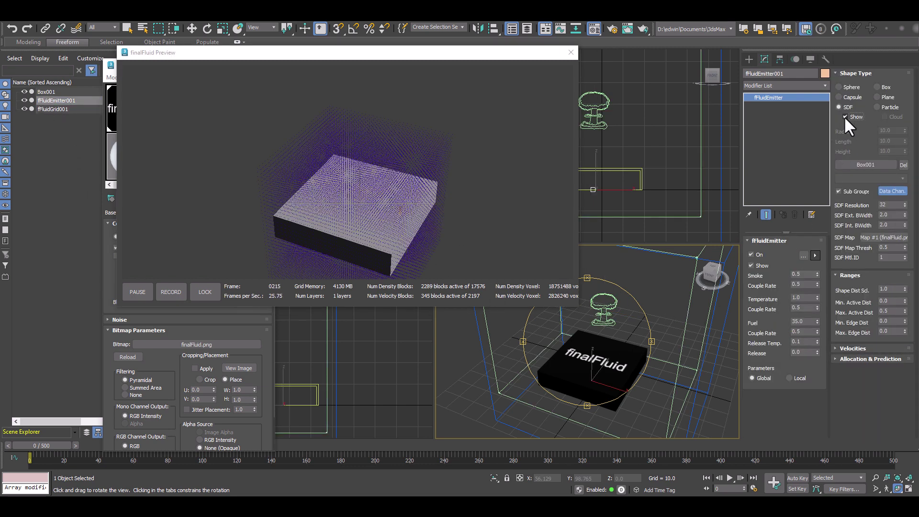
mouse_move(598, 348)
mouse_down()
mouse_move(595, 324)
mouse_move(601, 351)
mouse_up()
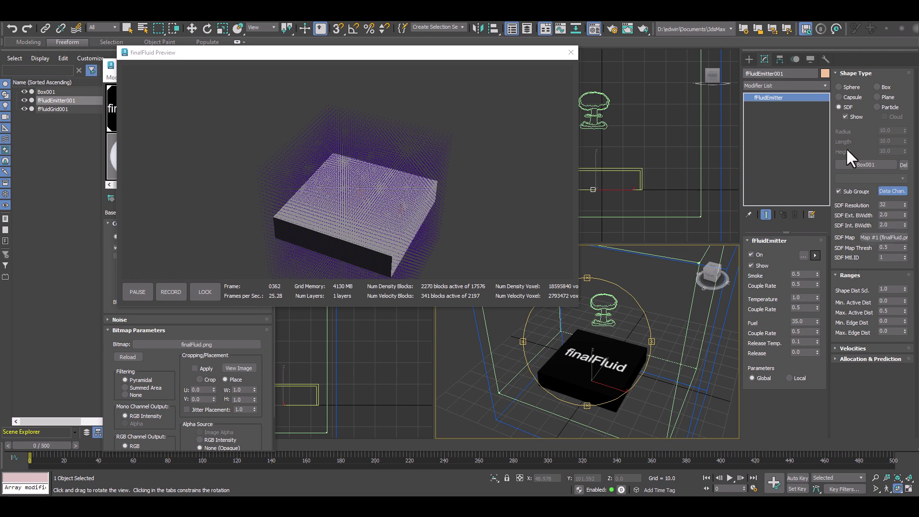
click(846, 117)
double_click(890, 205)
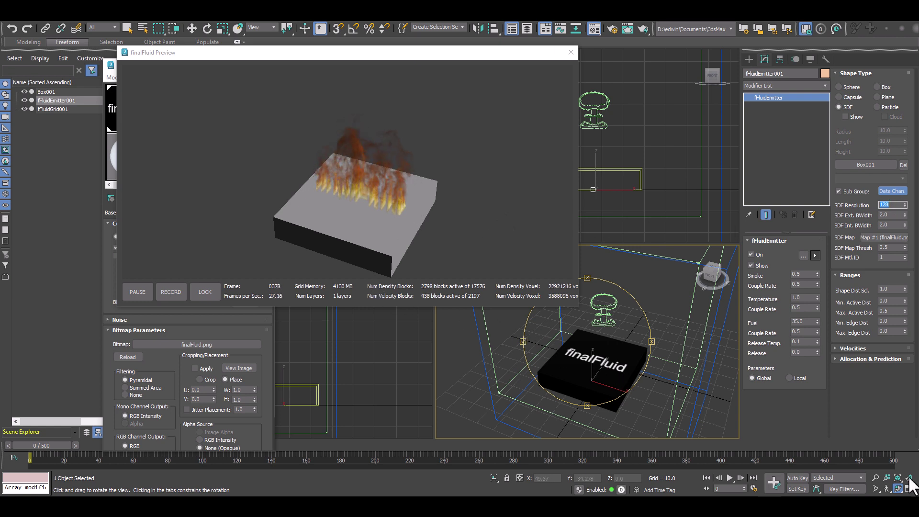
- Zoom and orbit the Perspective view in on the box to inspect the lettered flames
click(875, 477)
drag(552, 342, 611, 366)
key(ctrl+r)
drag(570, 335, 582, 351)
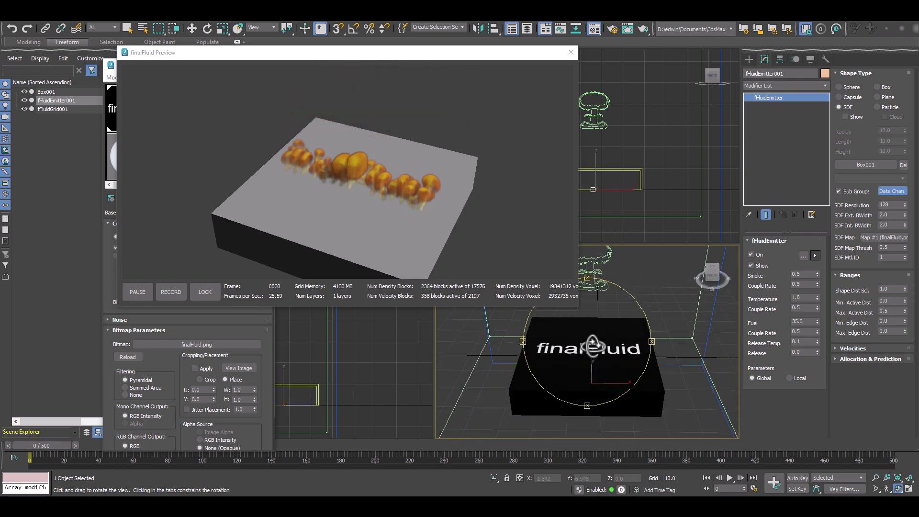
drag(593, 345, 590, 367)
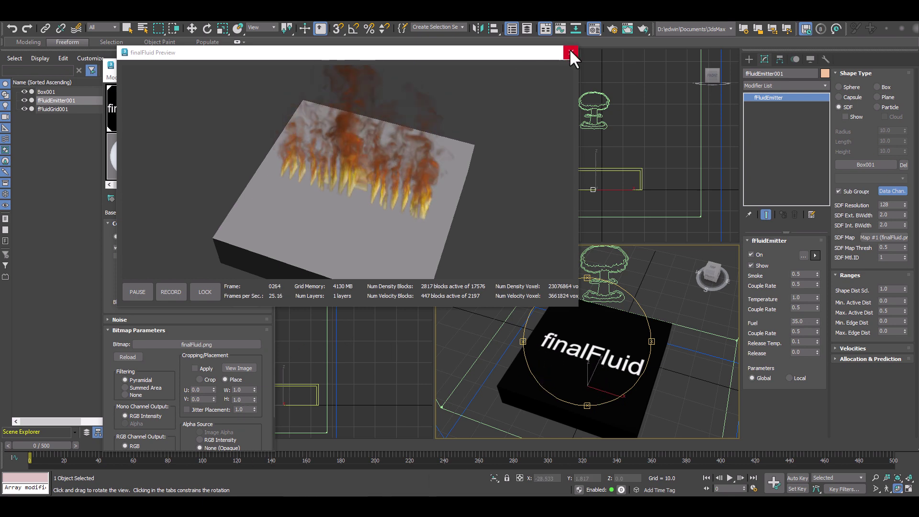
- Close the preview, try a V rotation on the finalFluid map, and reset U and V angles to 0
click(571, 54)
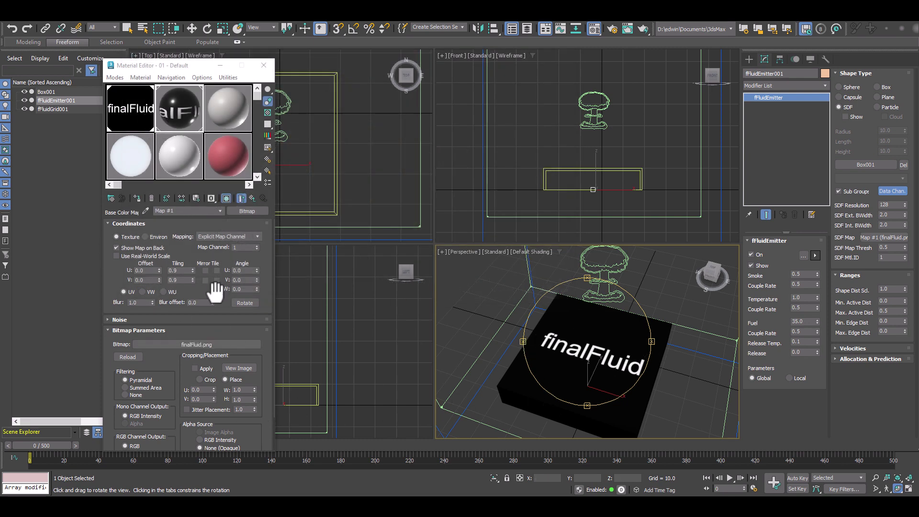
drag(256, 280, 257, 261)
right_click(258, 266)
right_click(256, 277)
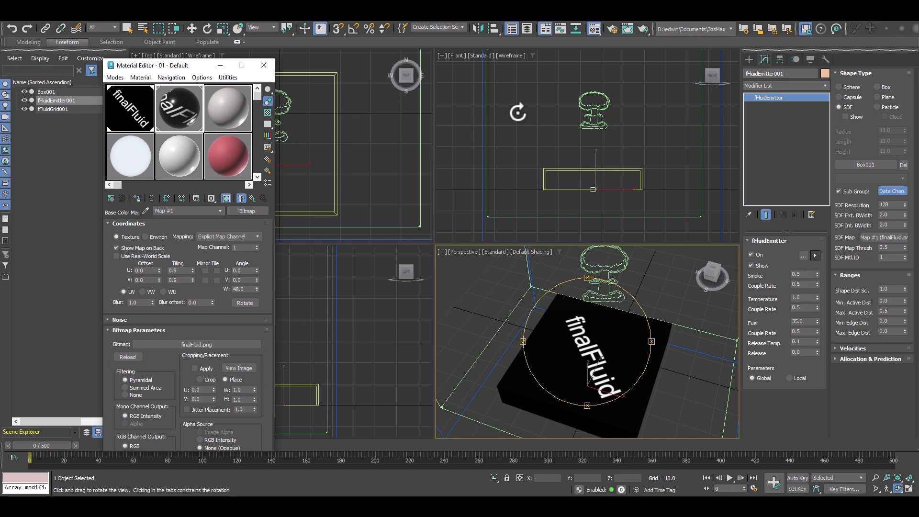
- Reselect fFluidGrid001, reposition the preview window, and reset a trial W rotation back to 0
click(56, 109)
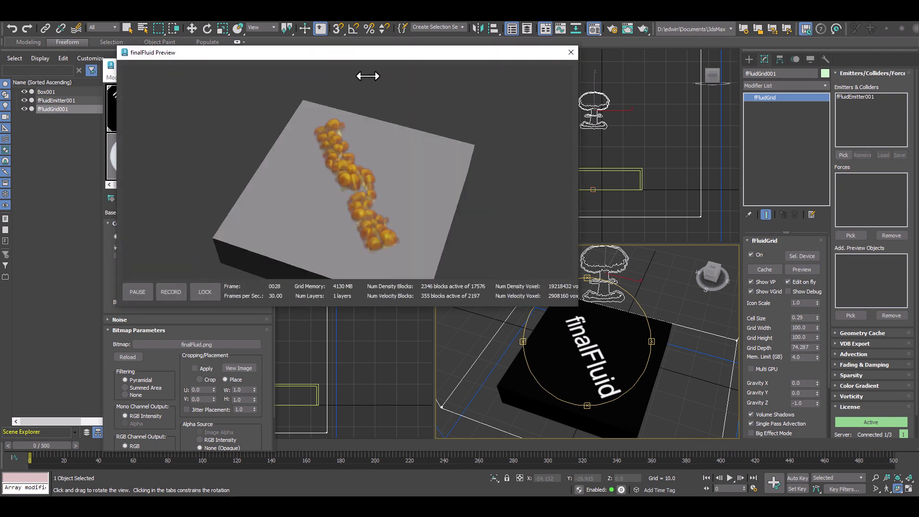
drag(386, 60, 546, 36)
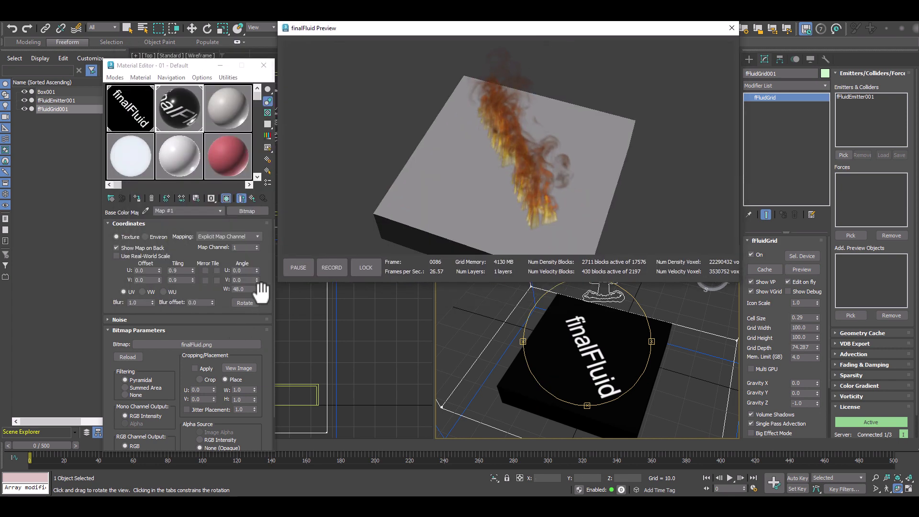
drag(257, 289, 257, 305)
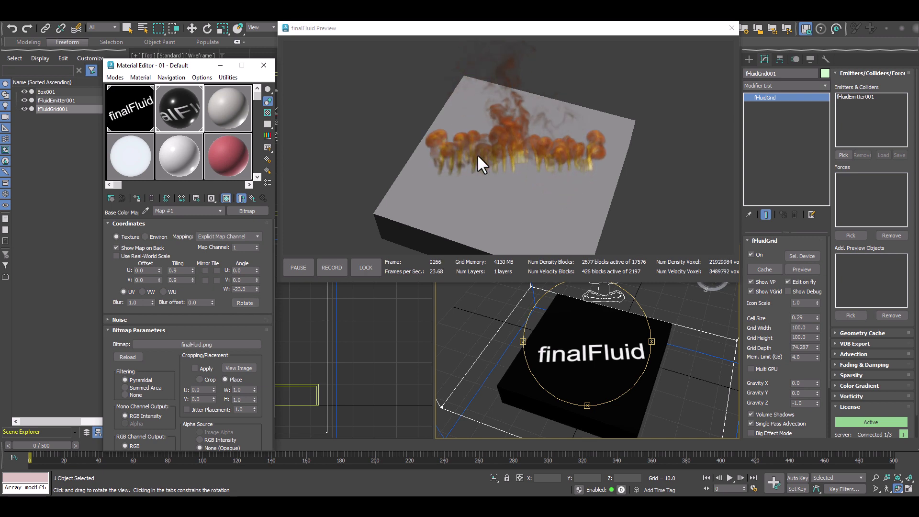
right_click(257, 288)
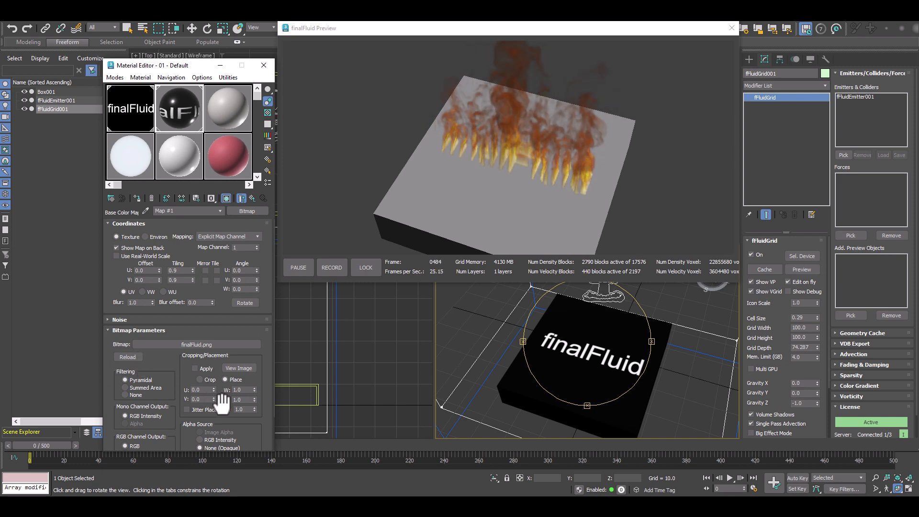
- Replace the bitmap with a Mix map, keeping finalFluid.png as a sub-map
click(251, 210)
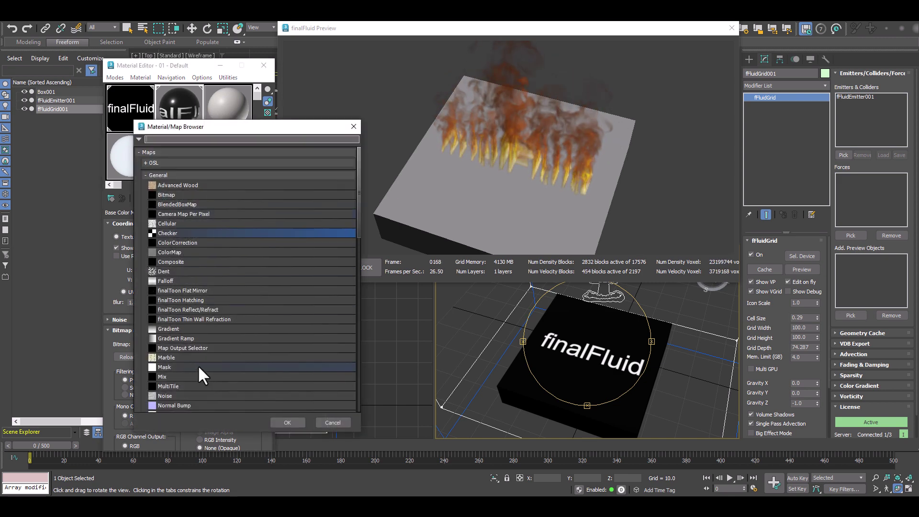
click(165, 376)
double_click(165, 374)
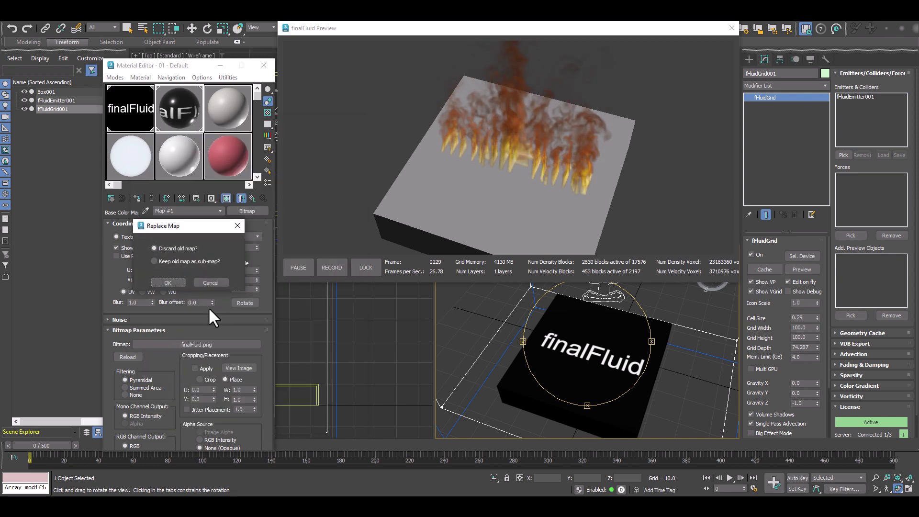
click(168, 263)
click(166, 283)
- Copy Mix Color #2 onto Color #1 so both mix colours are black
drag(189, 368, 164, 347)
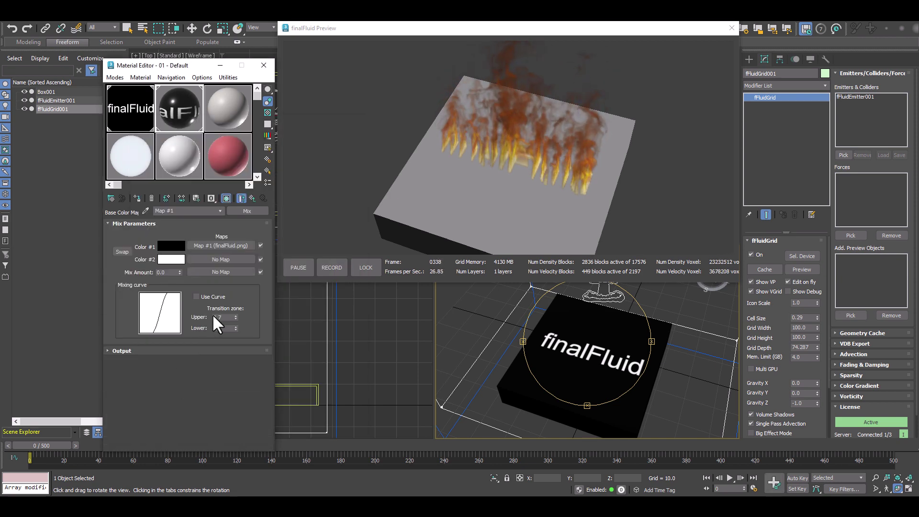
drag(171, 260, 171, 246)
click(182, 262)
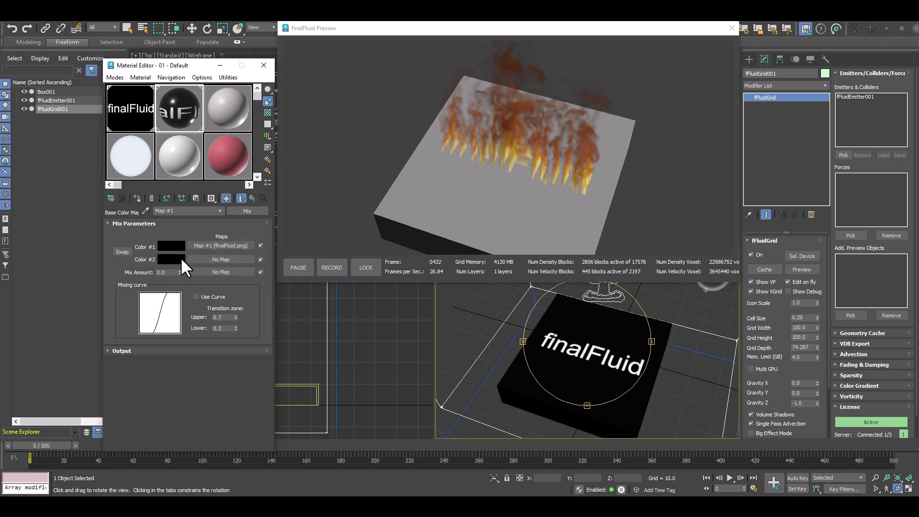
- Assign a Gradient Ramp to Mix Amount and add a white flag at position 79
click(211, 271)
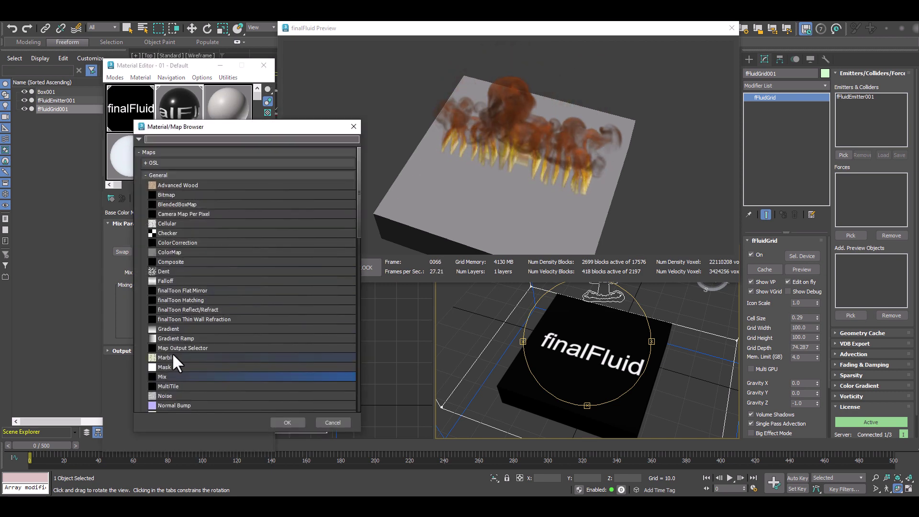
double_click(185, 338)
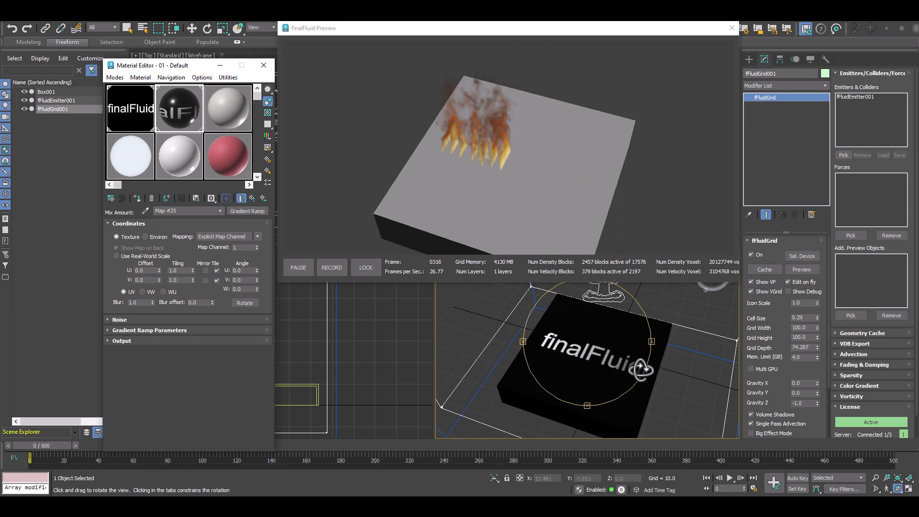
click(147, 330)
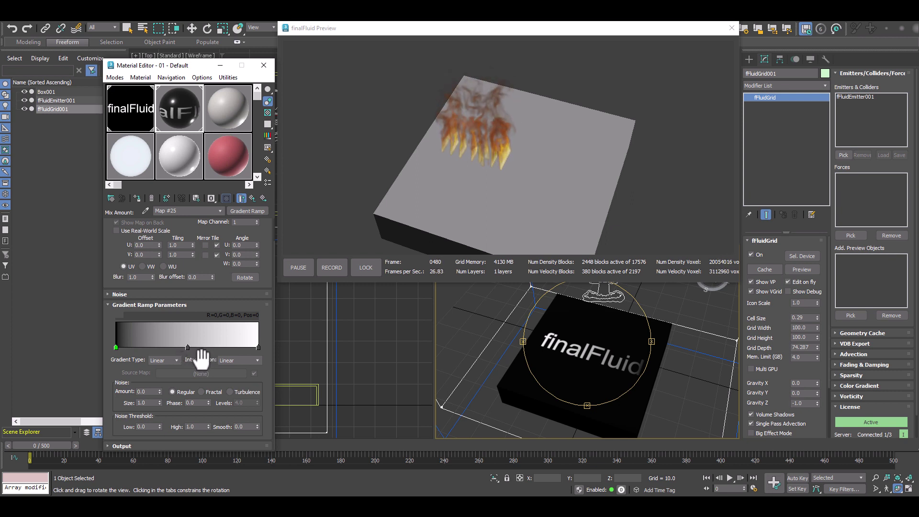
drag(185, 347, 128, 346)
double_click(129, 347)
drag(102, 280, 98, 245)
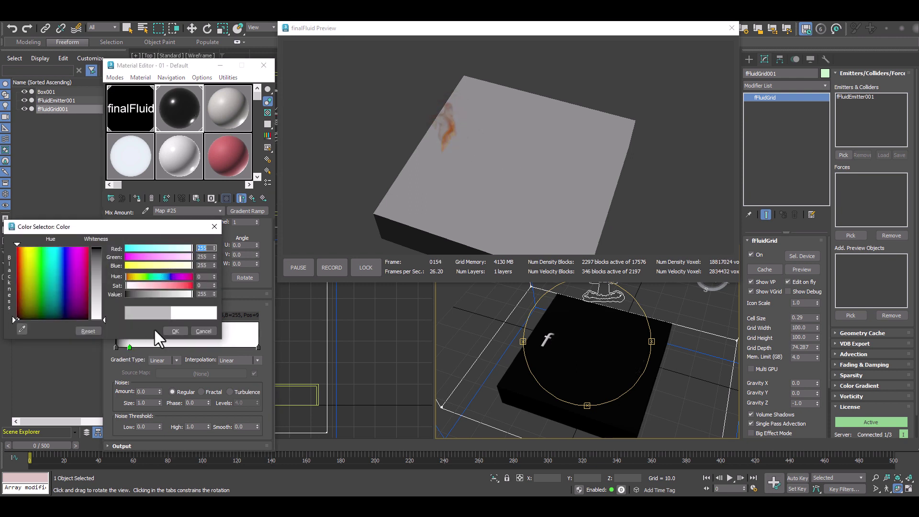
click(176, 330)
drag(128, 343, 227, 341)
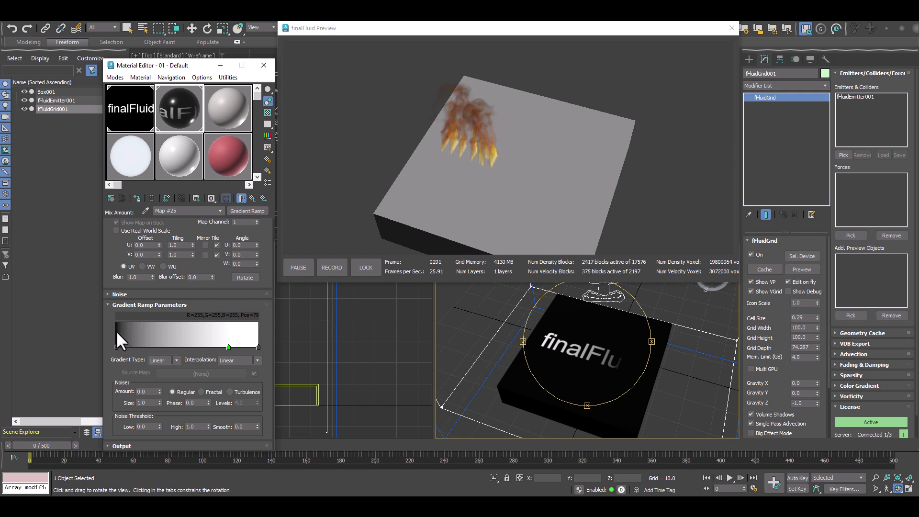
- Set the leftmost ramp flag to black and move it to position 54
click(117, 345)
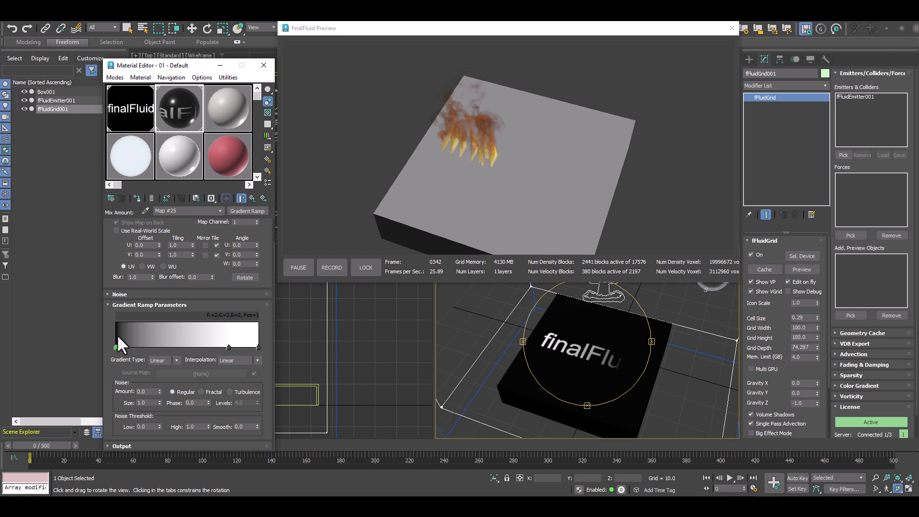
drag(117, 346, 130, 348)
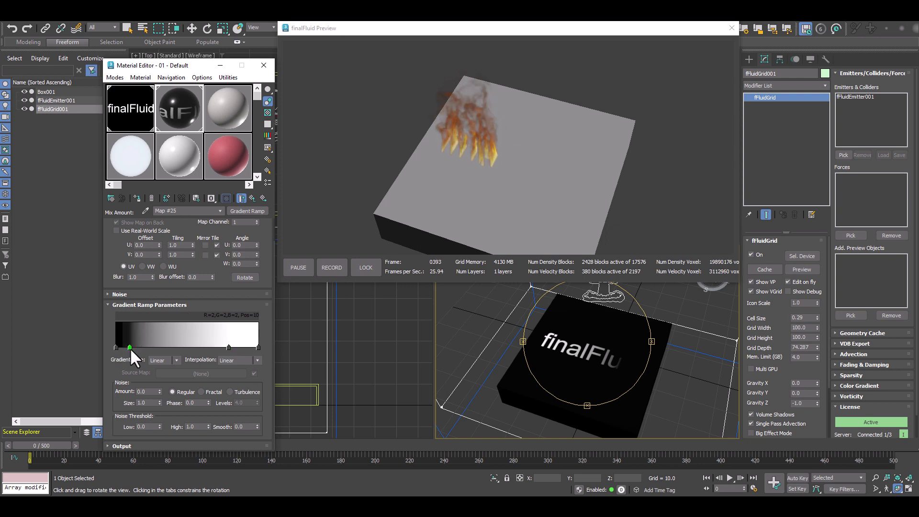
double_click(131, 346)
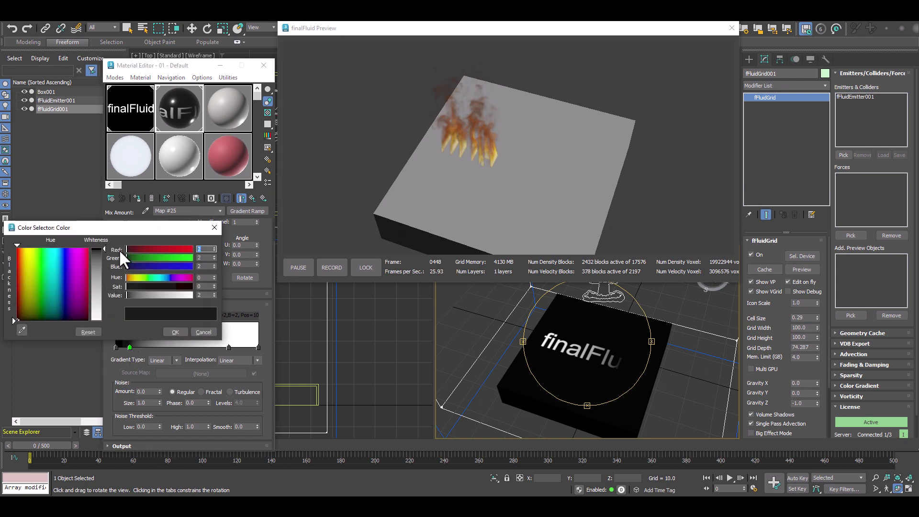
click(175, 332)
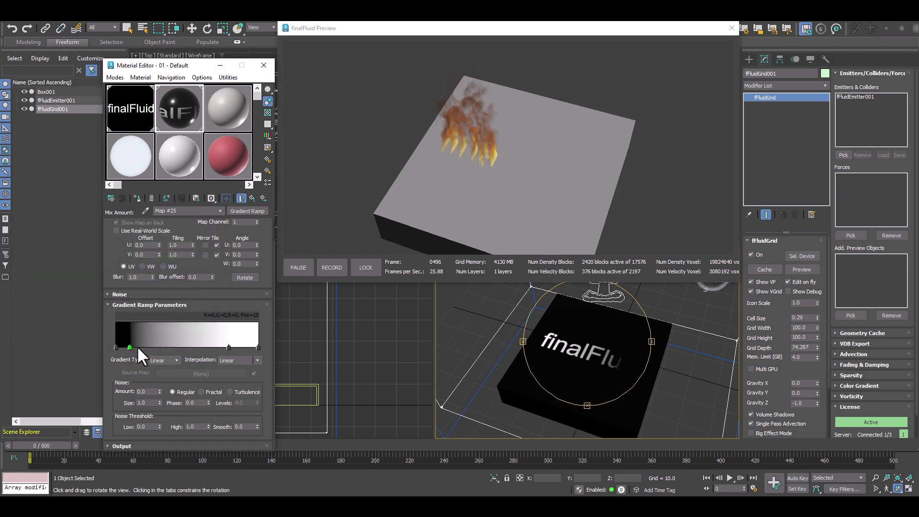
drag(130, 346, 249, 345)
click(215, 347)
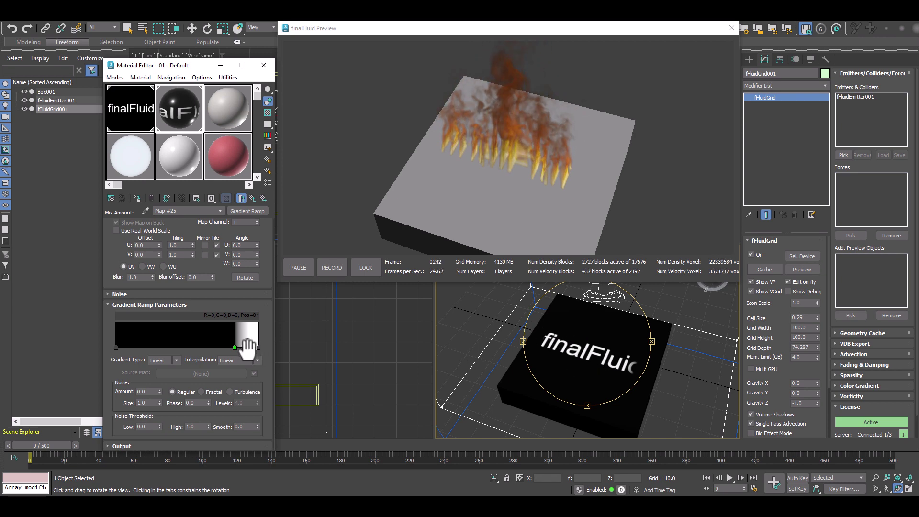
- Rearrange the Gradient Ramp flags so the ramp turns white from position 2
click(252, 198)
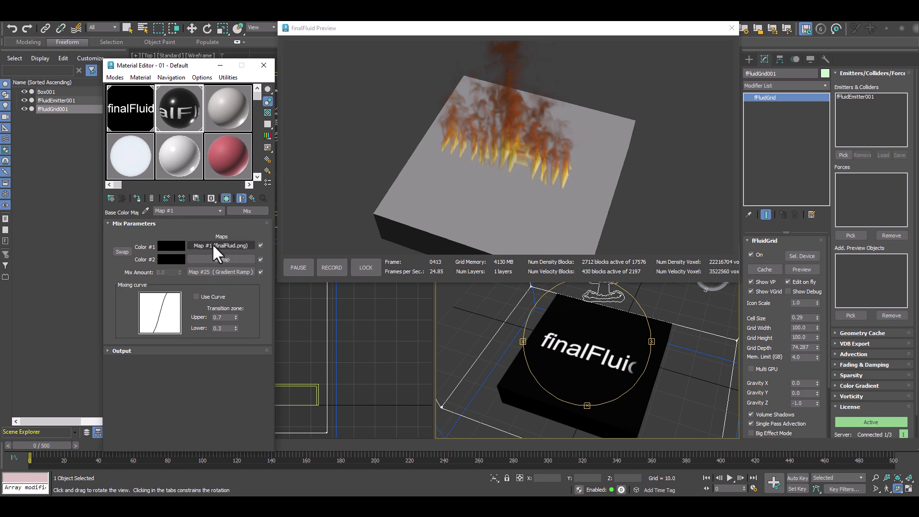
click(231, 271)
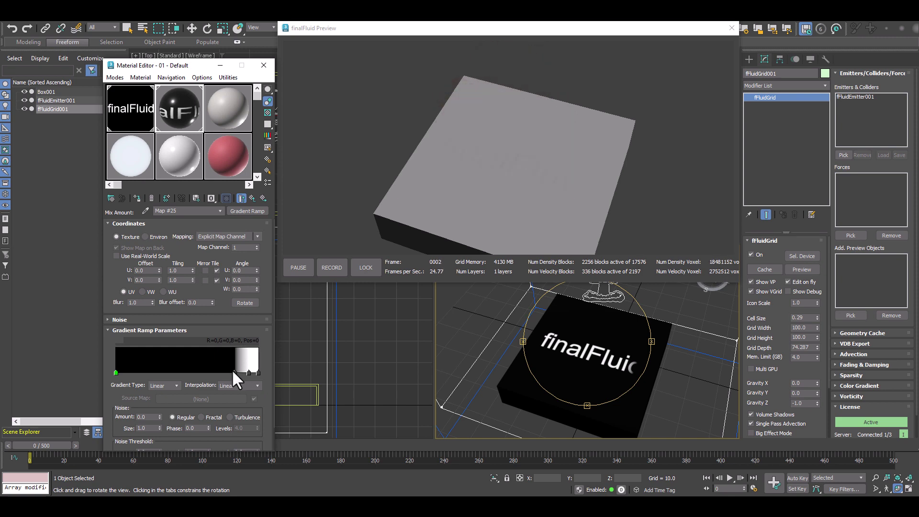
drag(234, 372, 120, 368)
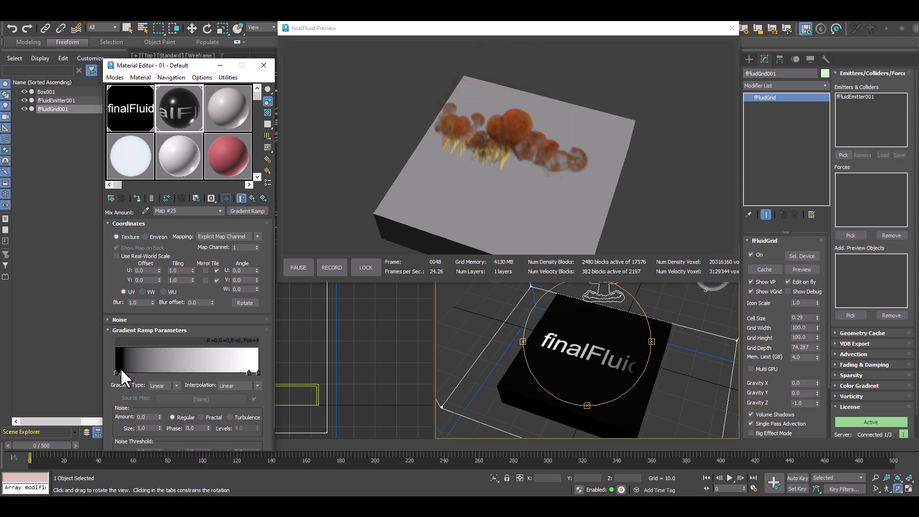
drag(248, 371, 130, 372)
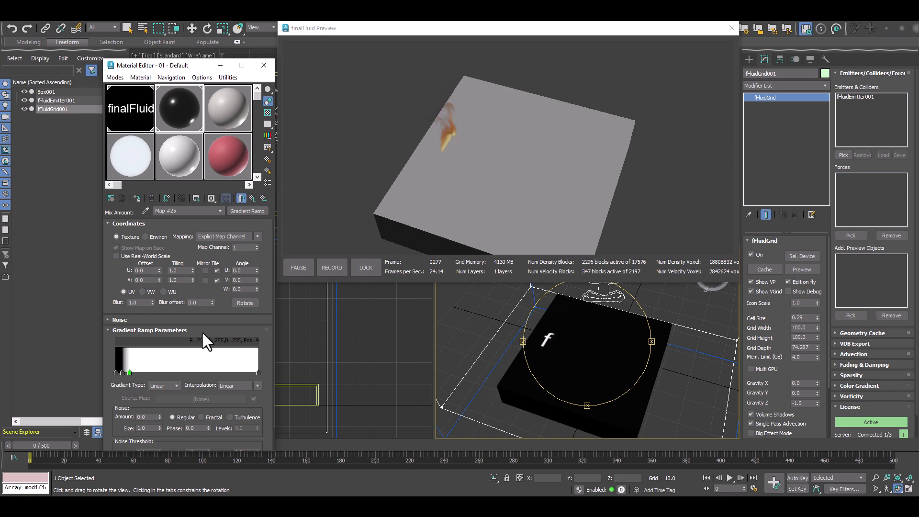
click(122, 373)
click(129, 372)
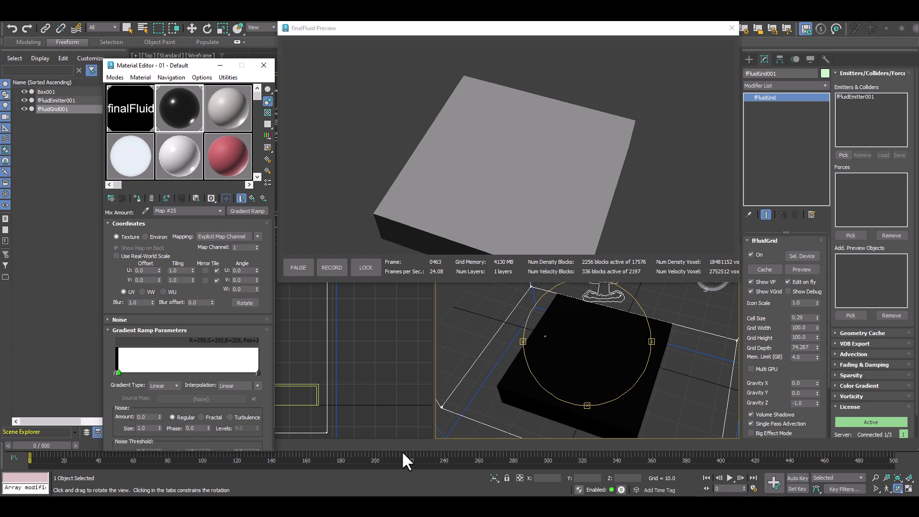
- At frame 250 with Auto Key, drag the ramp flags so it's black until near position 99
click(441, 445)
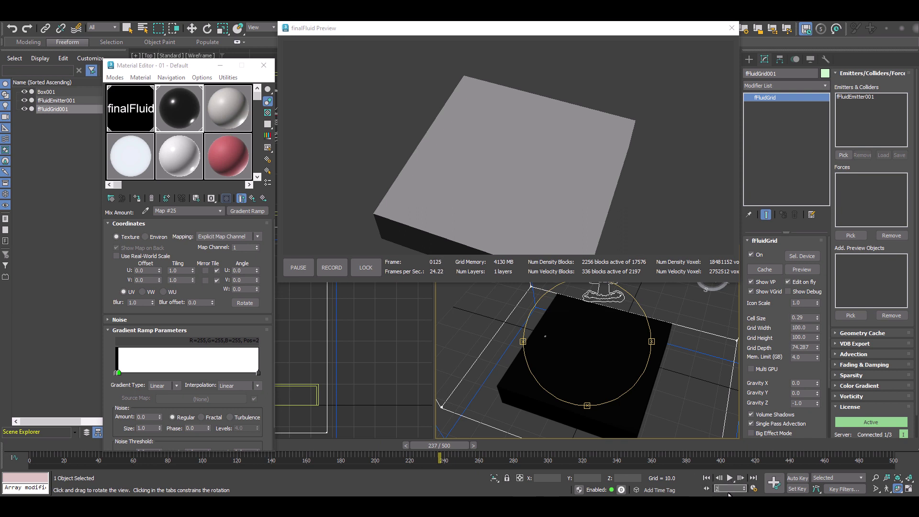
key(Return)
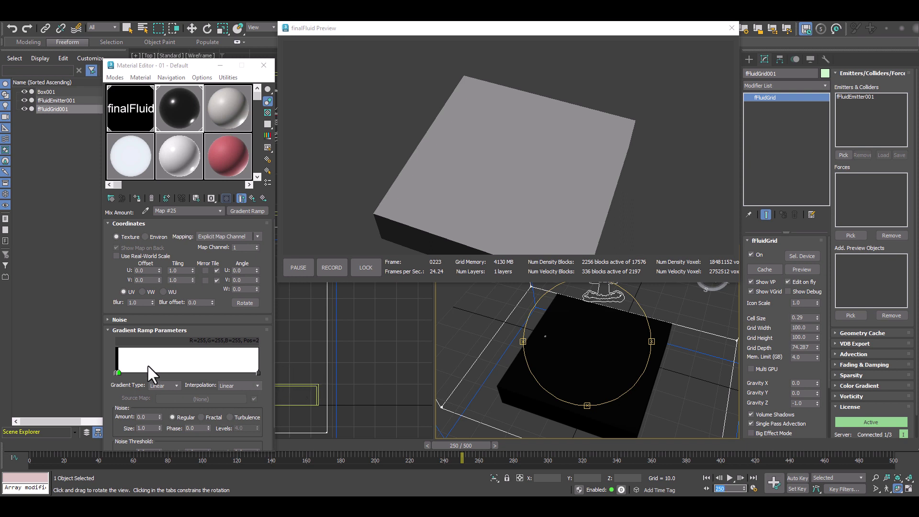
click(117, 371)
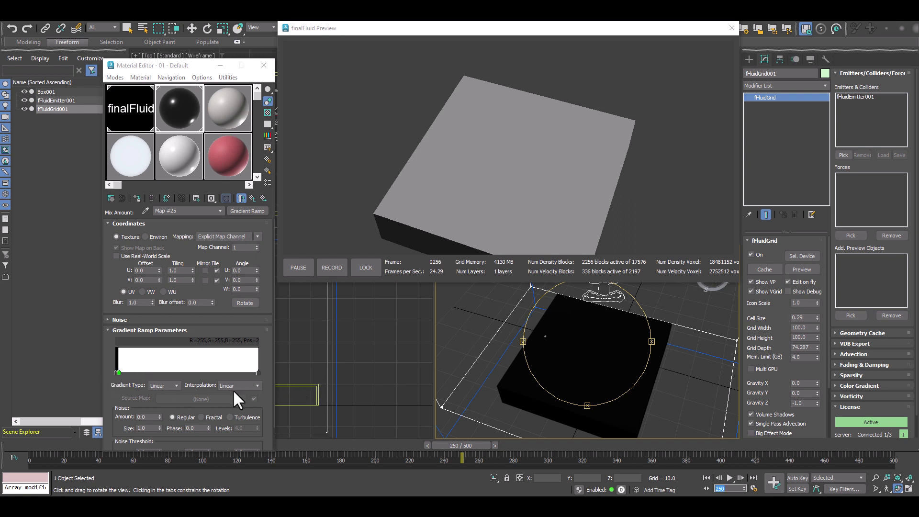
click(797, 477)
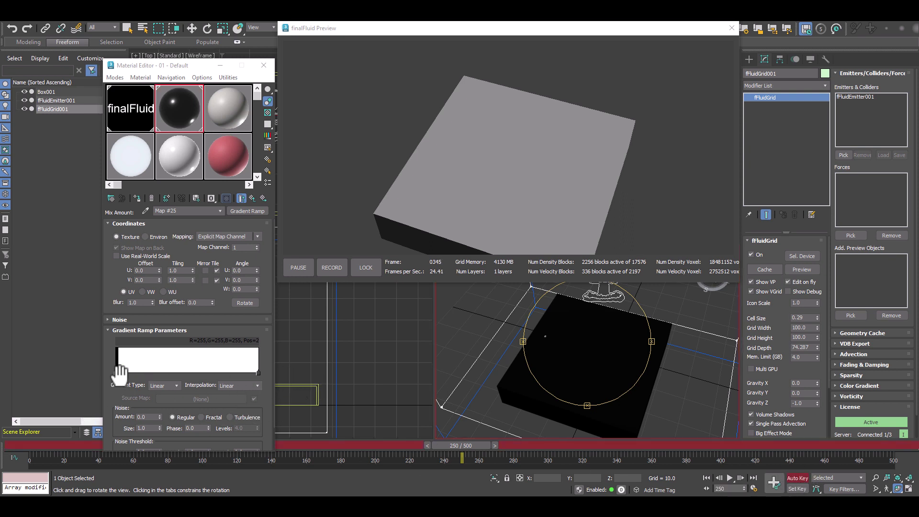
drag(118, 371, 250, 374)
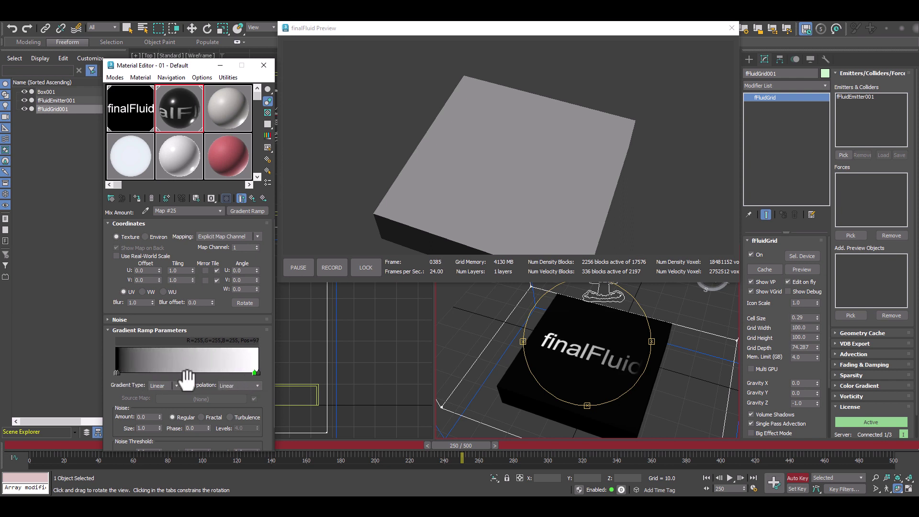
click(116, 370)
drag(116, 370, 251, 371)
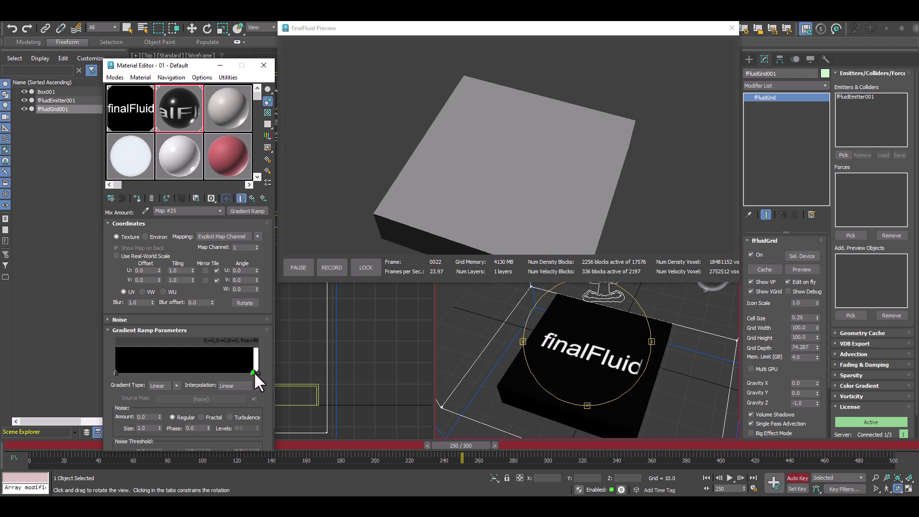
click(254, 372)
click(799, 477)
- Return to frame 0 and close the fluid preview and Material Editor
click(707, 477)
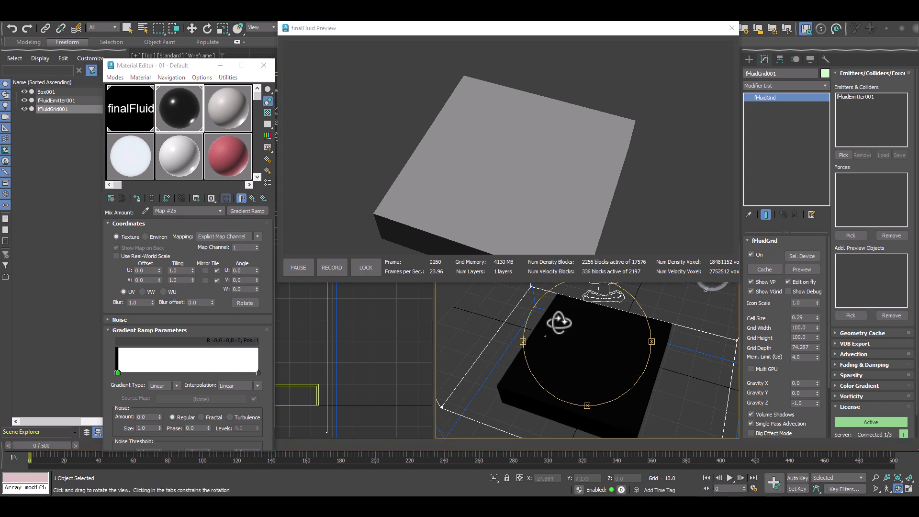
click(731, 29)
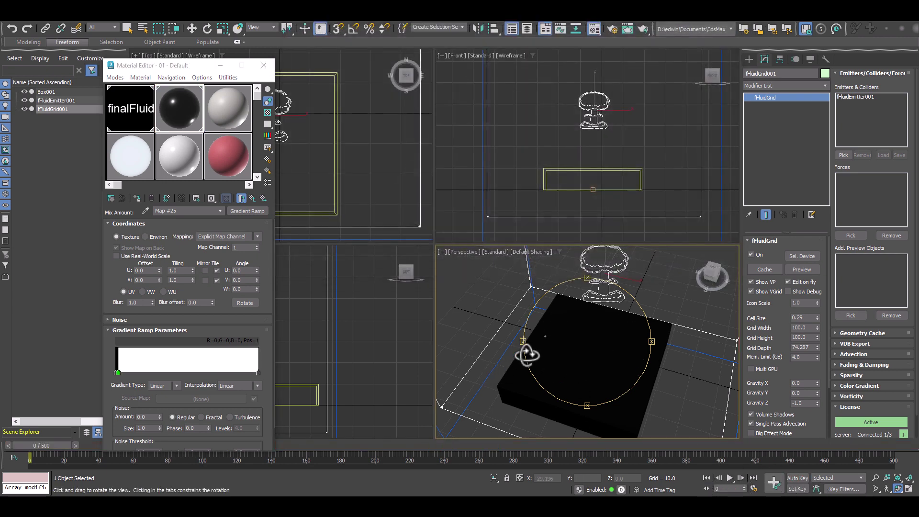
key(m)
- Scrub through frames 73, 126 and 141, then play the animation to check the letter reveal
mouse_move(28, 428)
mouse_down()
mouse_move(268, 421)
mouse_move(654, 437)
mouse_move(31, 431)
mouse_up()
drag(111, 437, 203, 443)
key(ctrl+r)
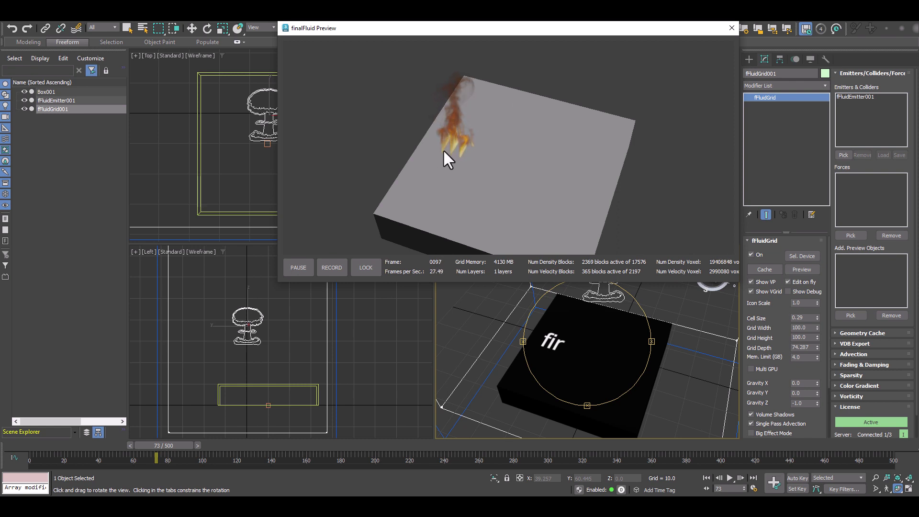
drag(177, 444, 274, 454)
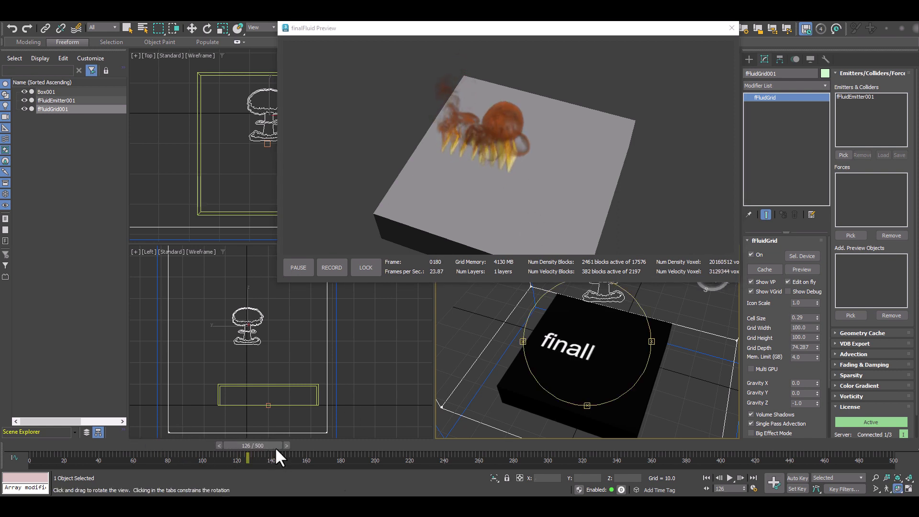
click(288, 444)
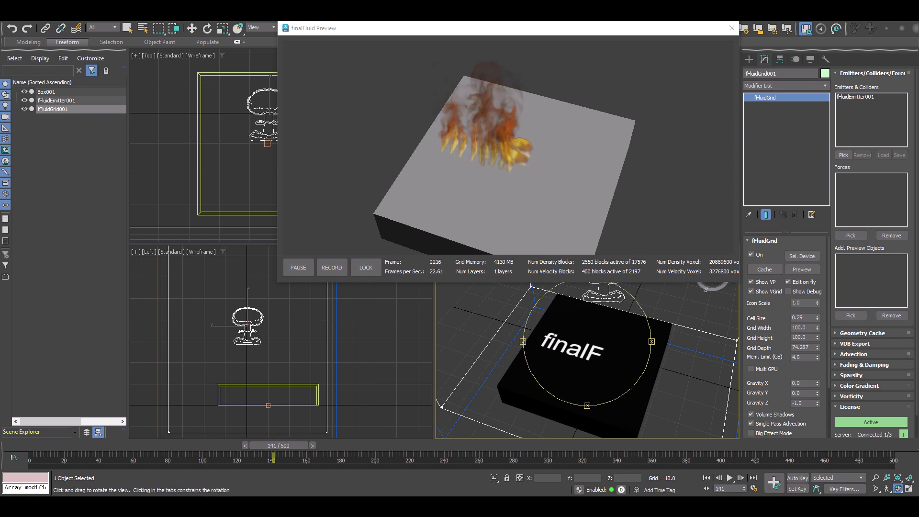
click(707, 478)
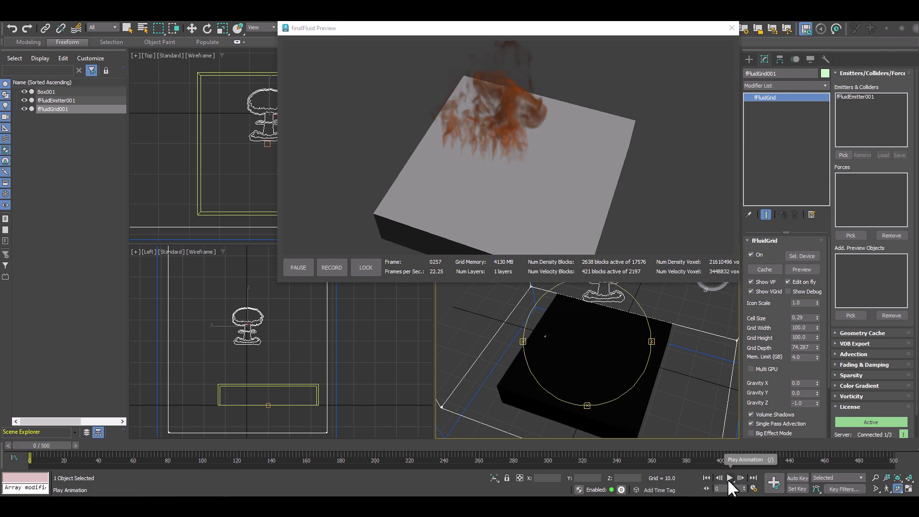
click(729, 477)
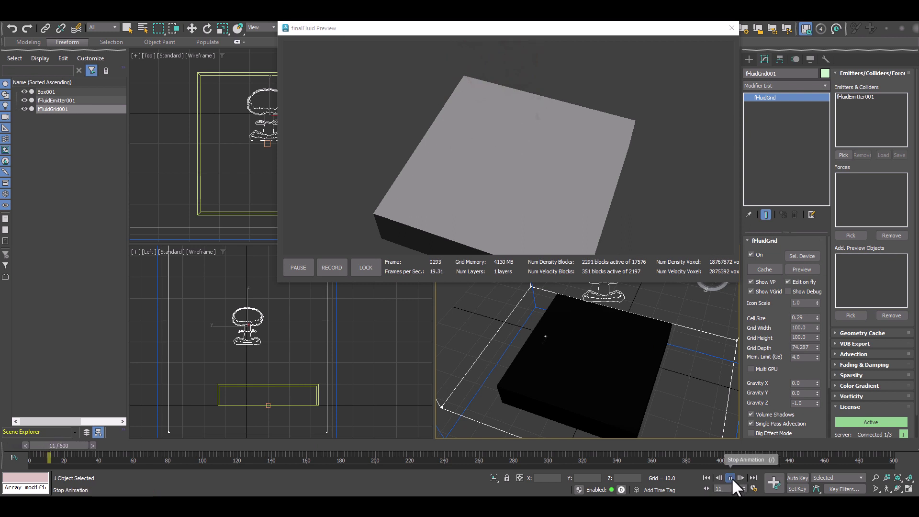
click(731, 478)
- Stop at frame 89 showing 'fin' and move the fluid preview window left
key(ctrl+r)
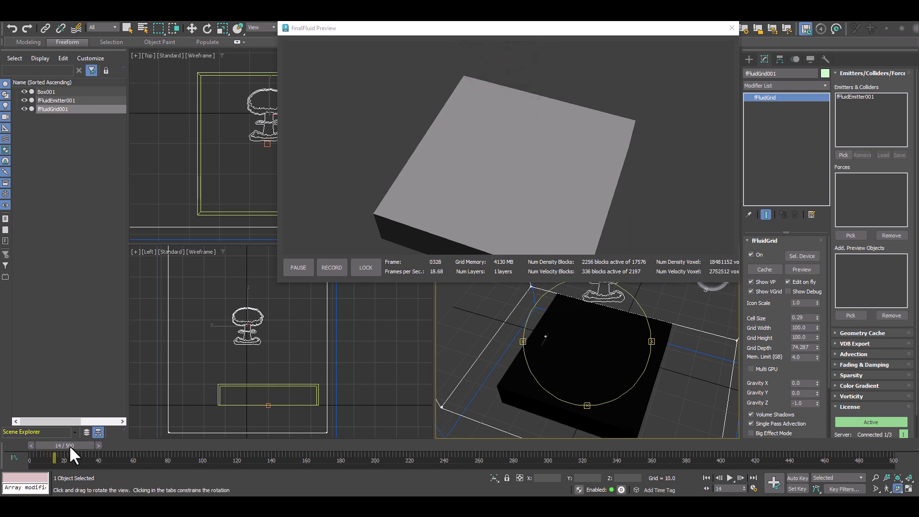
drag(72, 445, 194, 446)
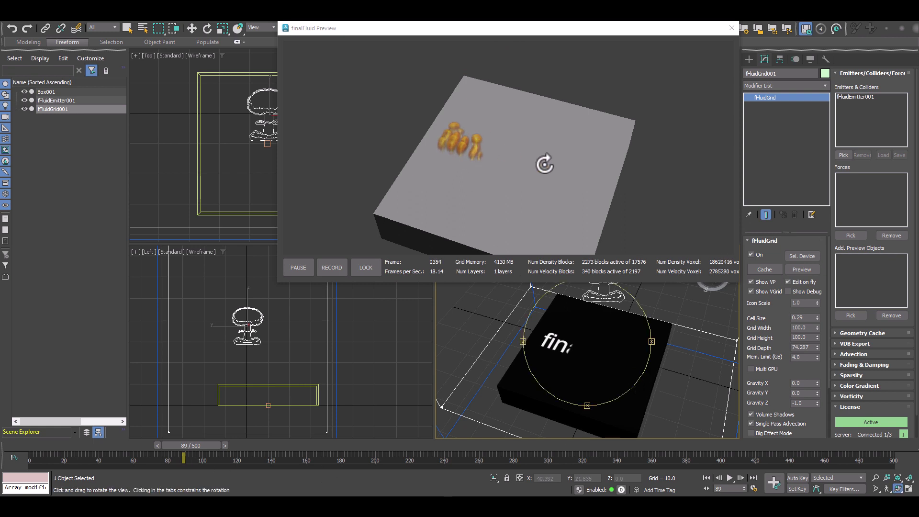
click(637, 28)
drag(636, 29, 469, 51)
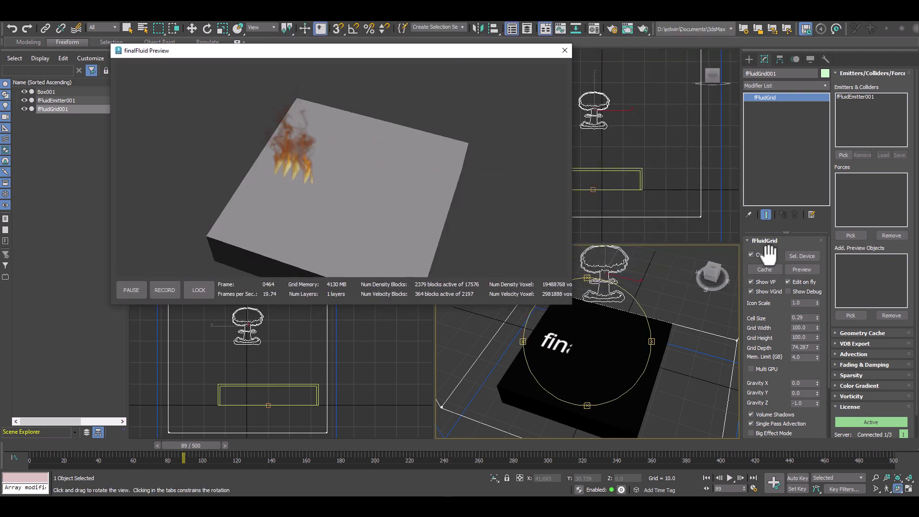
- Build the fluid grid cache and orbit the Perspective view to inspect flames along the text
click(563, 50)
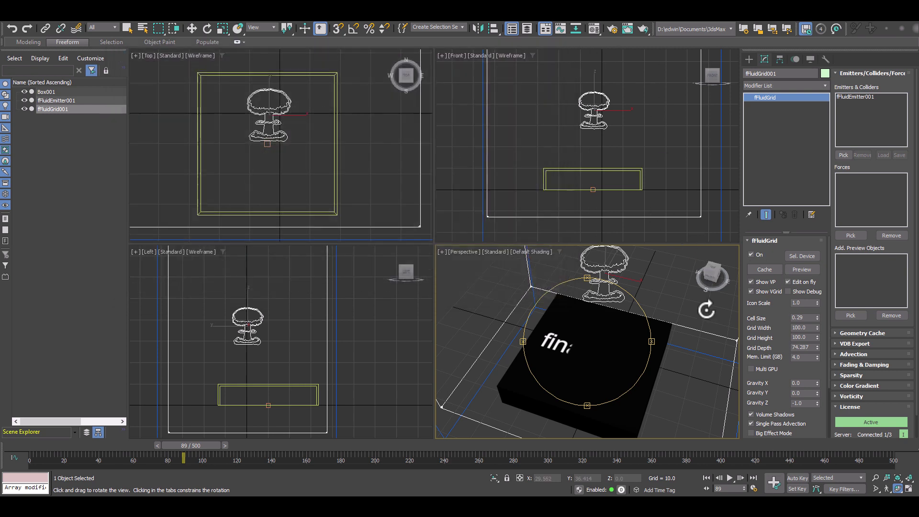
click(765, 267)
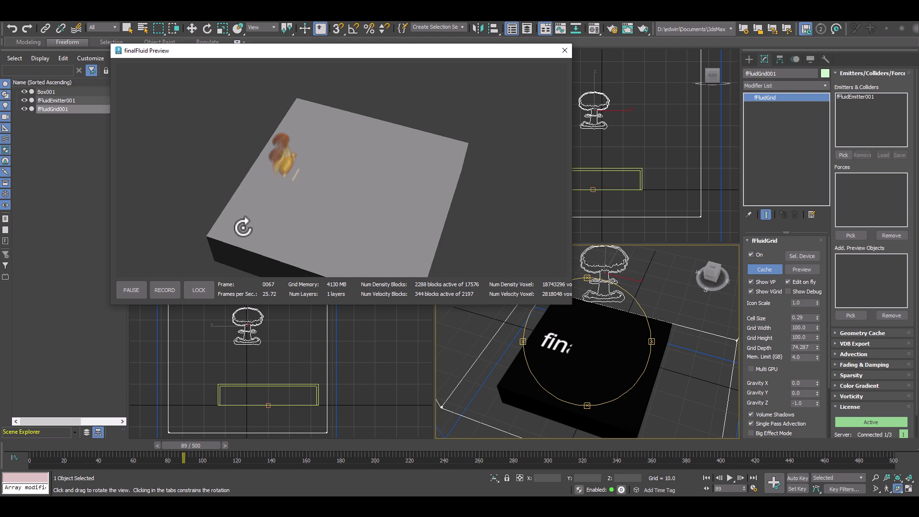
mouse_move(609, 363)
mouse_down()
mouse_move(607, 341)
mouse_move(611, 353)
mouse_up()
middle_drag(599, 370, 609, 360)
mouse_move(601, 367)
mouse_down()
mouse_move(619, 353)
mouse_move(590, 345)
mouse_move(599, 370)
mouse_move(602, 352)
mouse_up()
middle_drag(601, 353, 591, 361)
drag(591, 361, 597, 361)
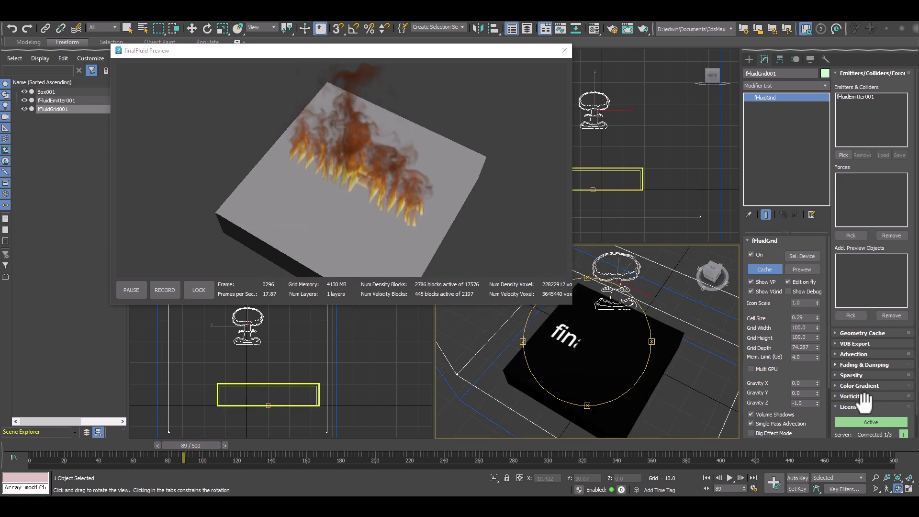
- Expand Advection and set Burn Per Temp. to 20.0 and Fuel Per Burn to 1.0
click(869, 354)
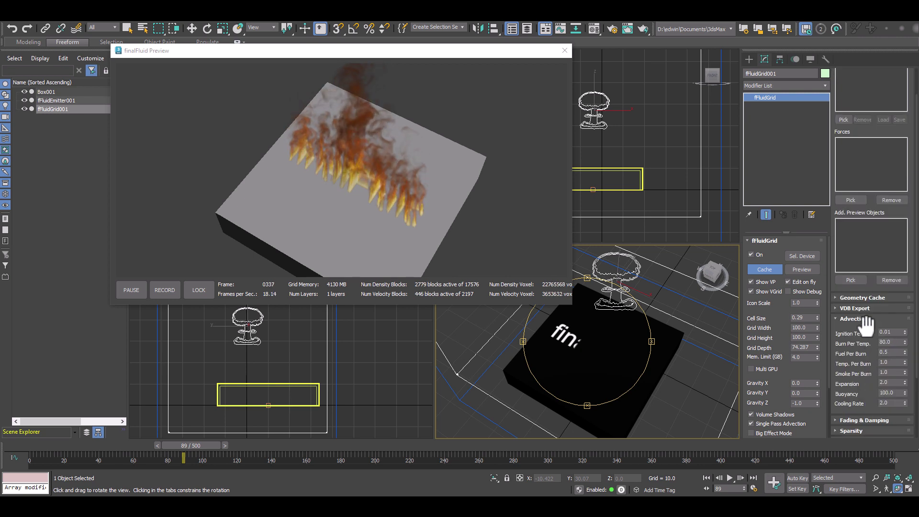
drag(873, 371, 872, 299)
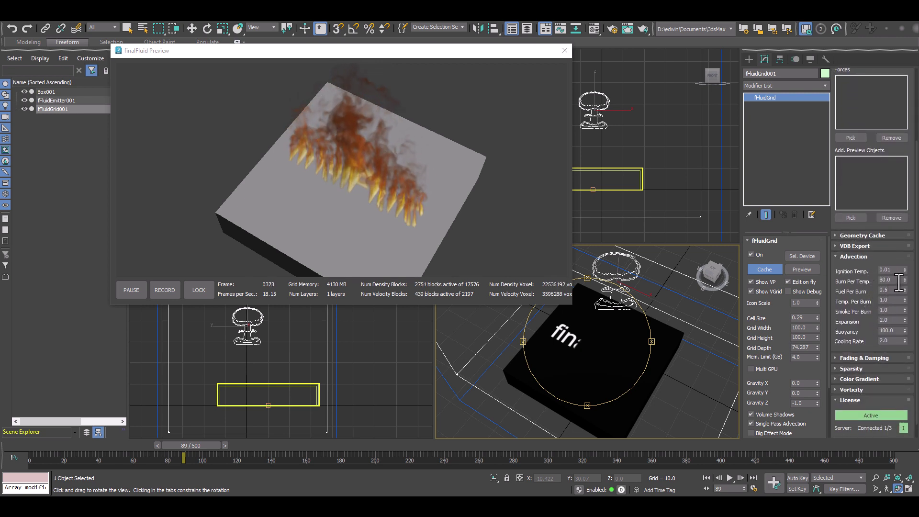
double_click(900, 281)
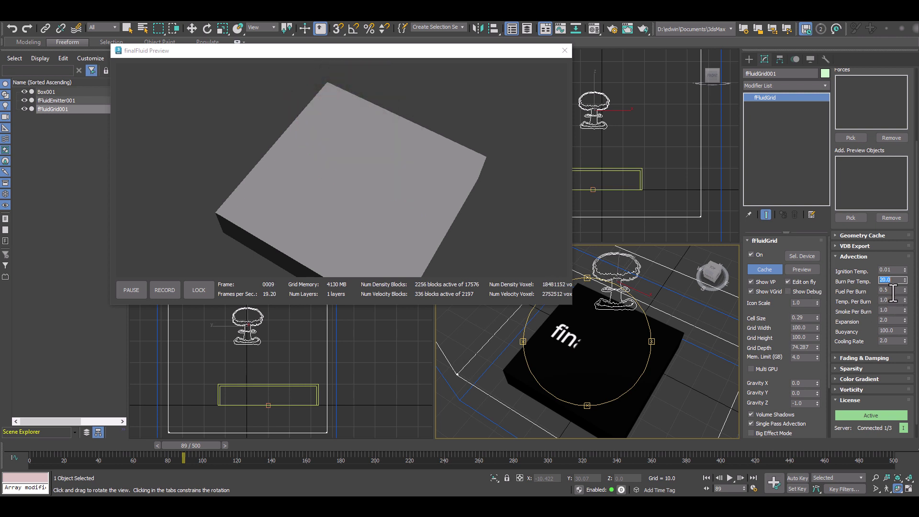
click(895, 290)
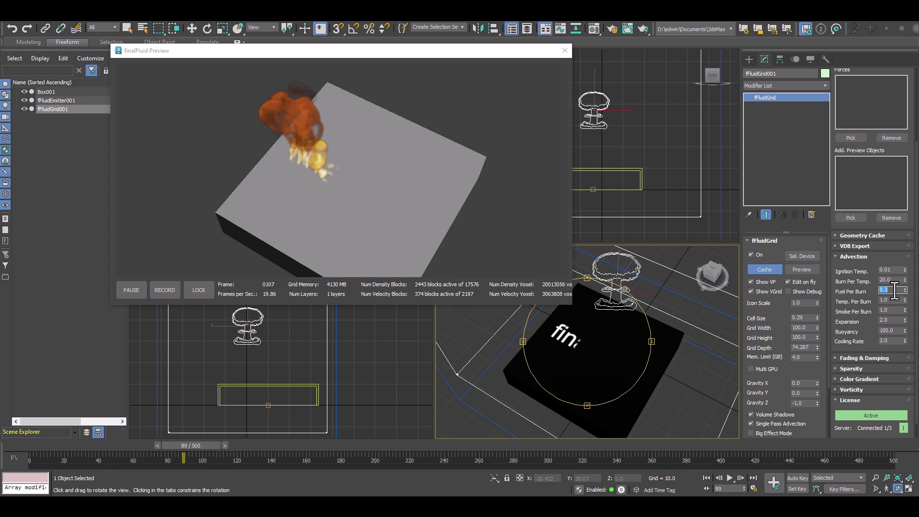
text(1)
key(Return)
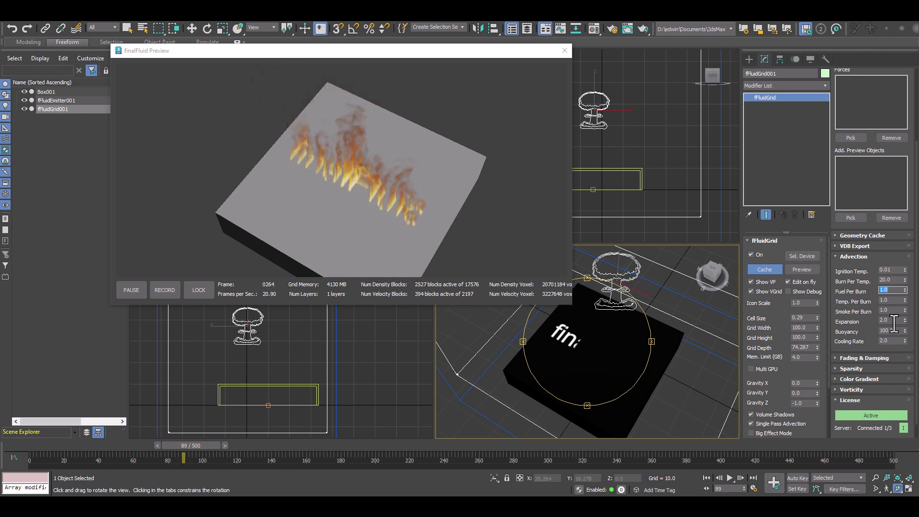
- Set Advection Expansion to 4.0, Cooling Rate to 4.0 and Smoke Per Burn to 2.0
double_click(891, 310)
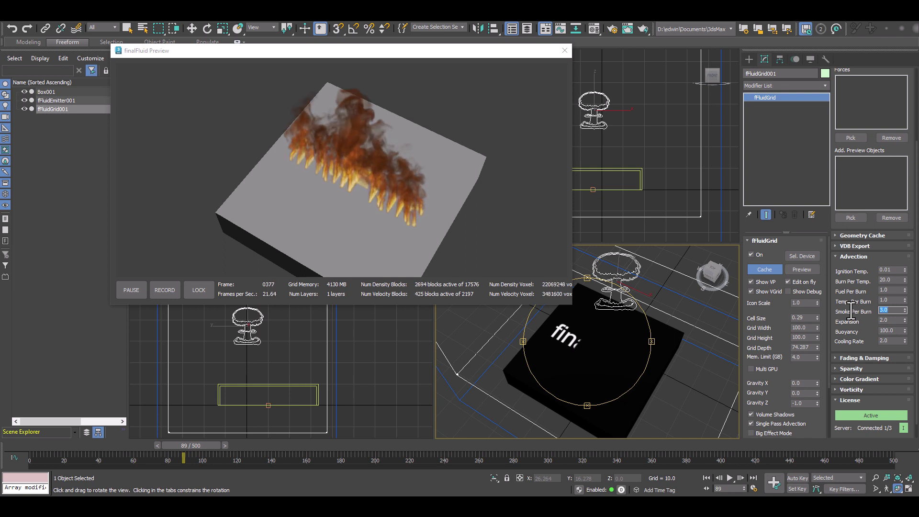
mouse_move(586, 347)
mouse_down()
mouse_move(597, 330)
mouse_move(595, 338)
mouse_up()
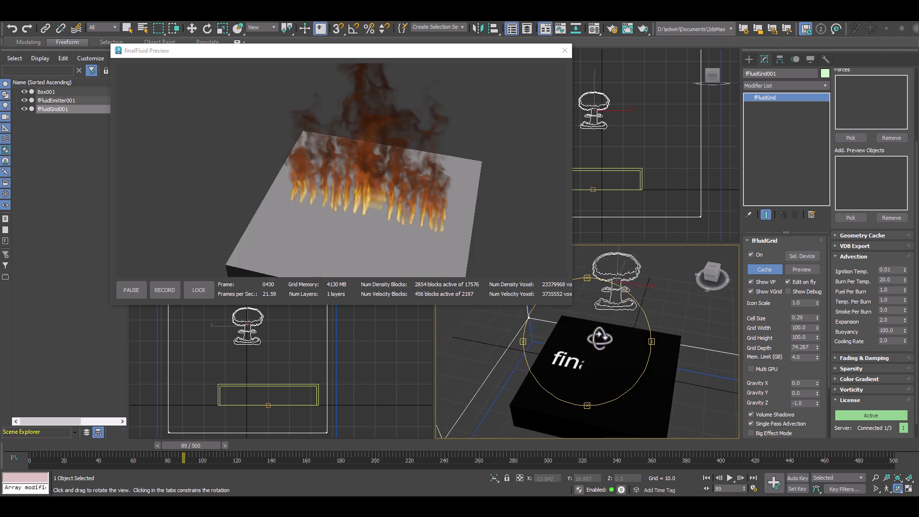
double_click(891, 280)
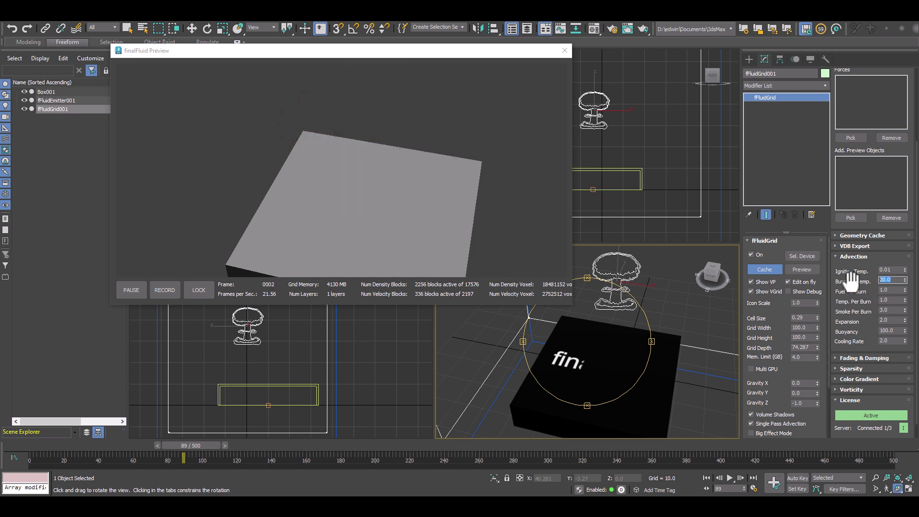
double_click(893, 320)
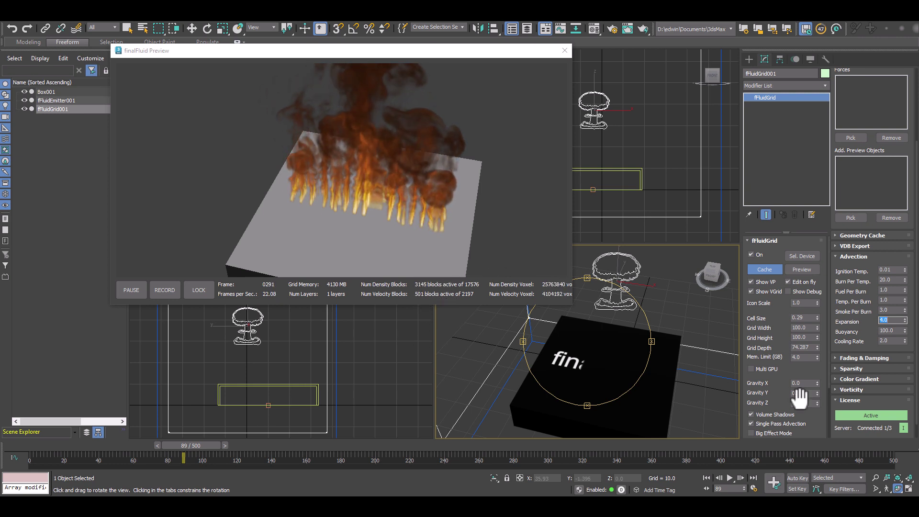
double_click(890, 341)
text(4)
key(Return)
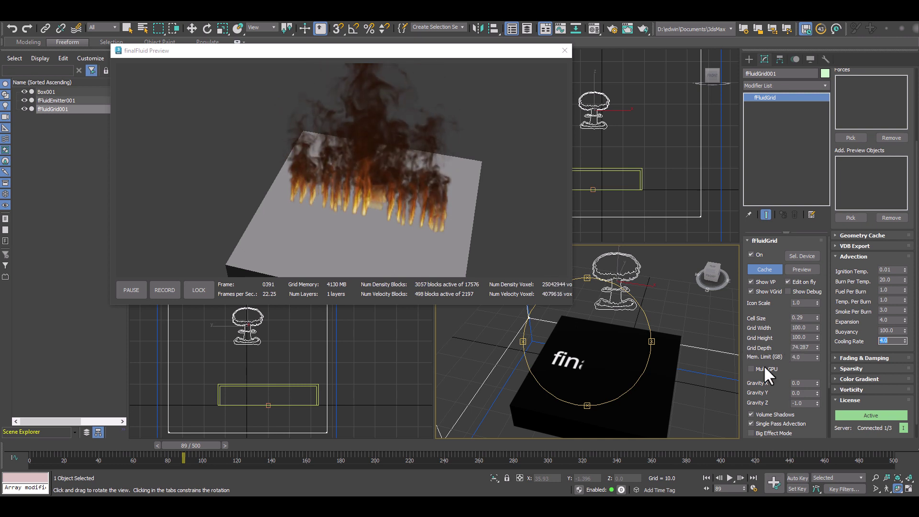
double_click(891, 310)
text(2)
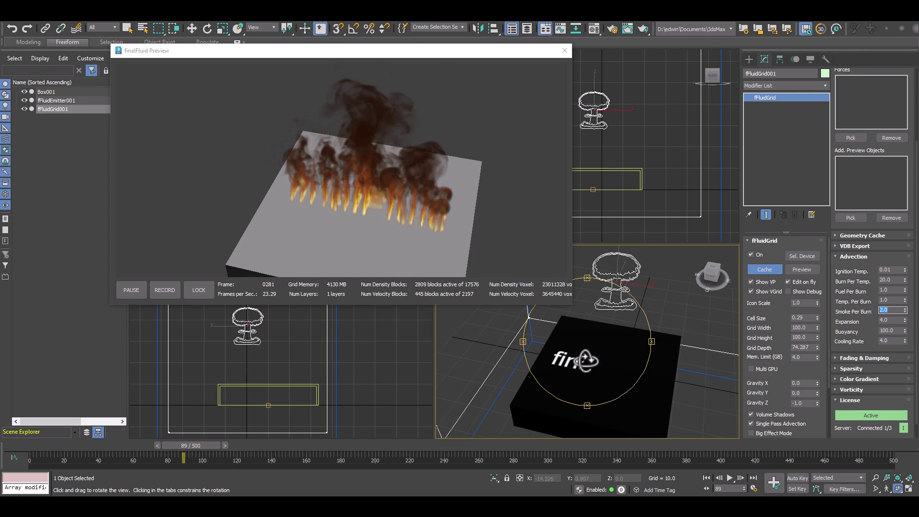
drag(592, 362, 593, 365)
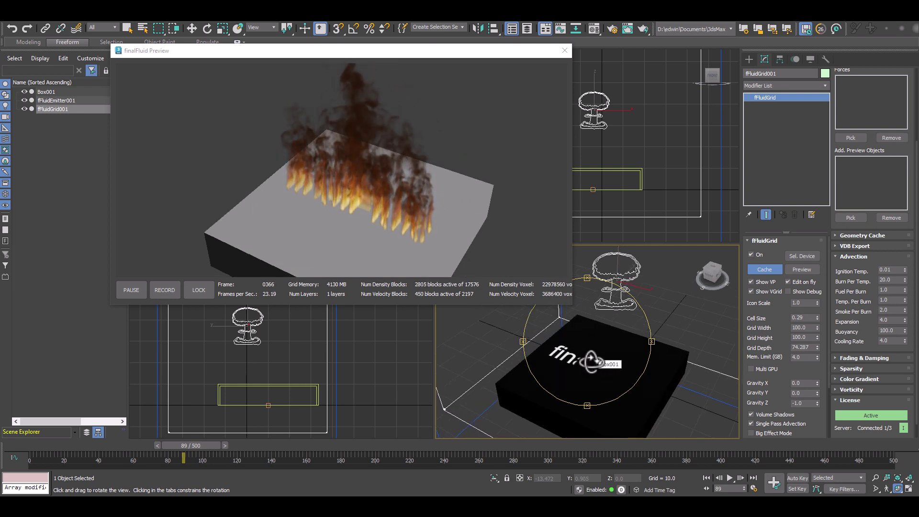